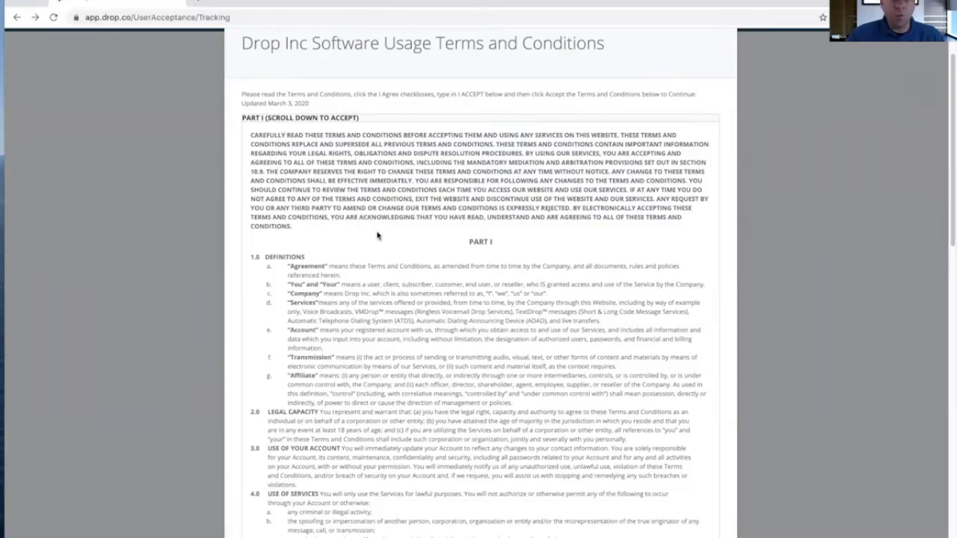
Agree to the parts of the terms and conditions and enter "I accept" as the confirmation text
{"action": "scroll", "coordinate": [432, 347], "scroll_direction": "down", "scroll_amount": 2}
{"action": "scroll", "coordinate": [444, 314], "scroll_direction": "down", "scroll_amount": 15}
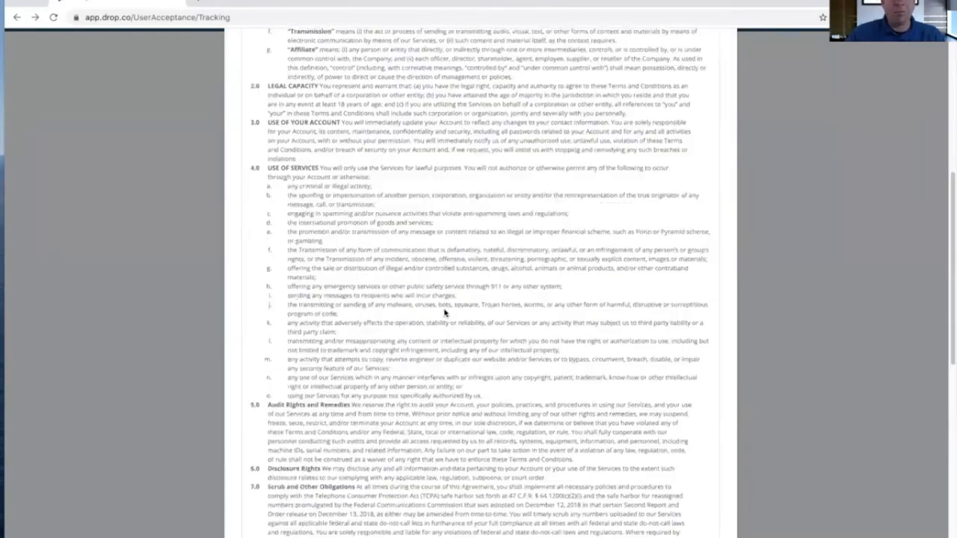
{"action": "left_click", "coordinate": [273, 261]}
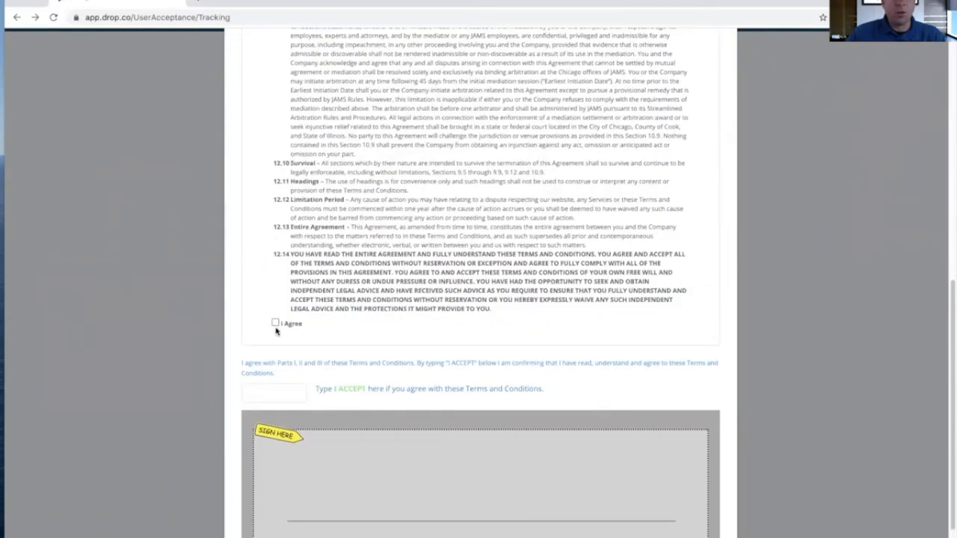
{"action": "left_click", "coordinate": [275, 324]}
{"action": "left_click", "coordinate": [274, 384]}
{"action": "type", "text": "I"}
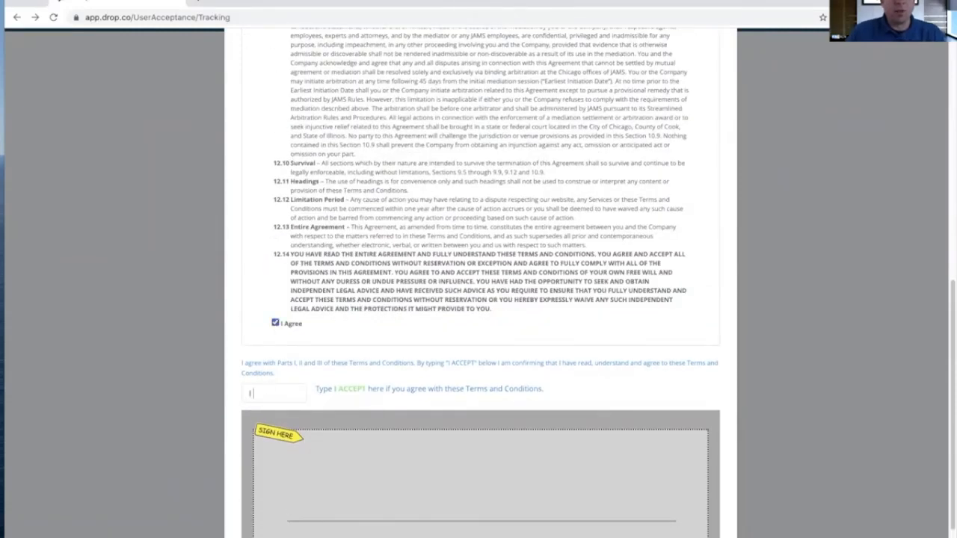
{"action": "type", "text": " accept"}
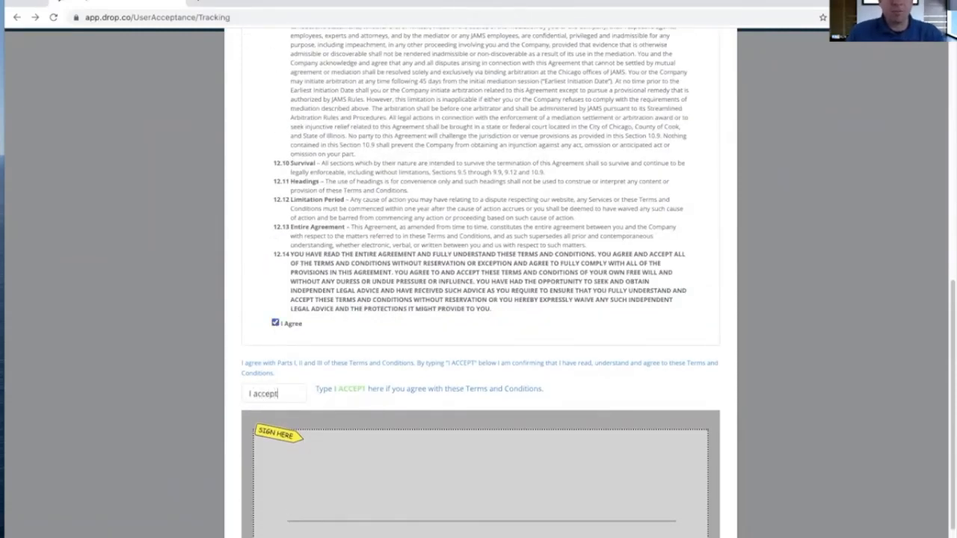
Draw a freehand signature in the signature area and submit the acceptance of the terms
{"action": "left_click_drag", "start_coordinate": [321, 487], "coordinate": [476, 491]}
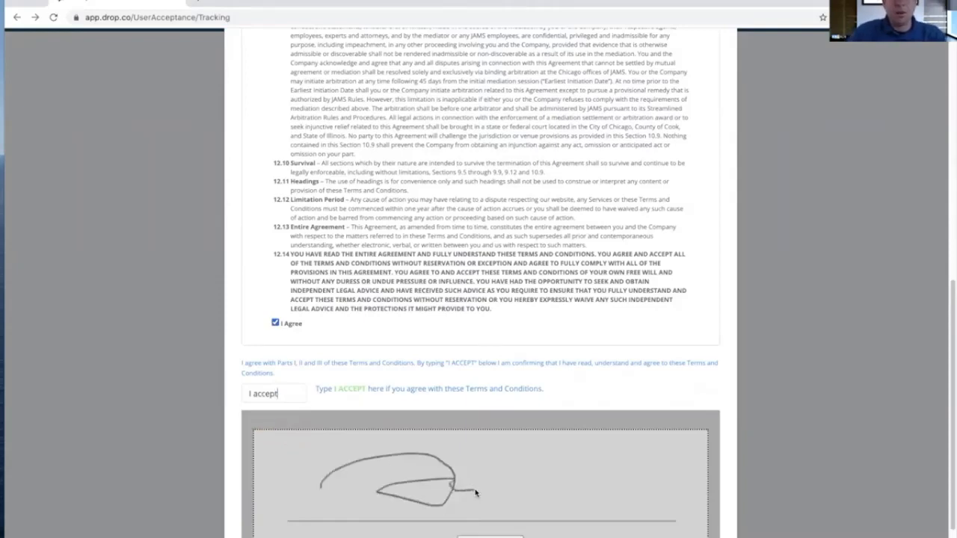
{"action": "scroll", "coordinate": [476, 491], "scroll_direction": "down", "scroll_amount": 1}
{"action": "left_click", "coordinate": [307, 521]}
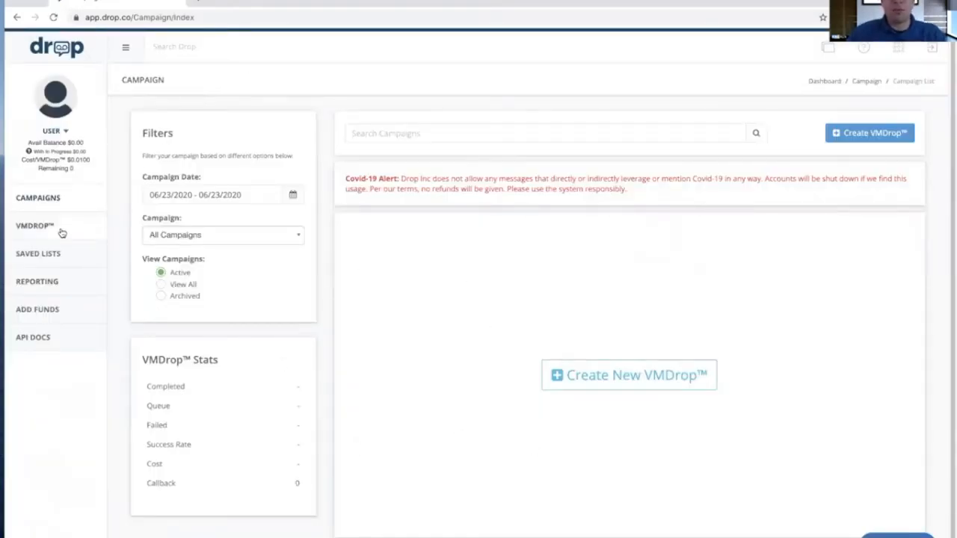
{"action": "left_click", "coordinate": [67, 133]}
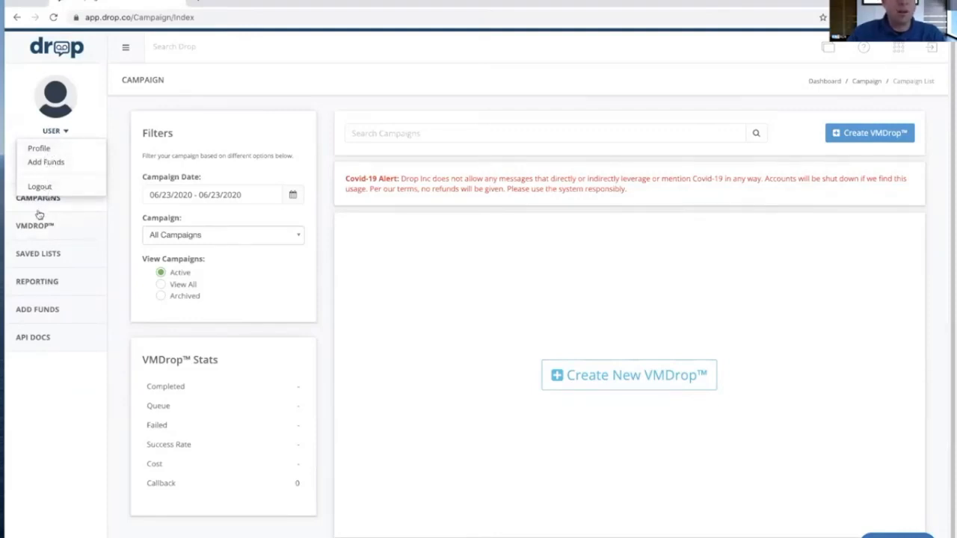
{"action": "left_click", "coordinate": [32, 377]}
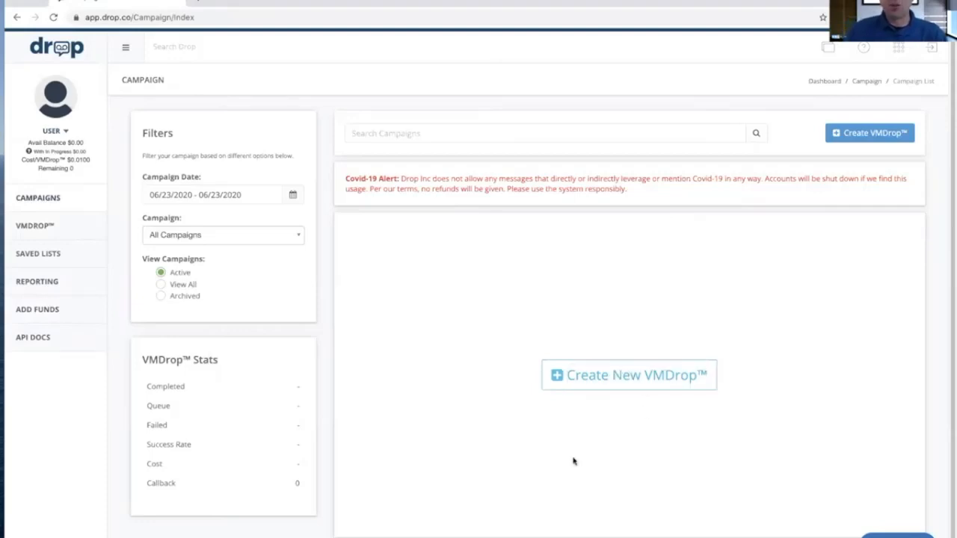
Start a new VMDrop and name it "Ringless ALN - Demo"
{"action": "left_click", "coordinate": [639, 380]}
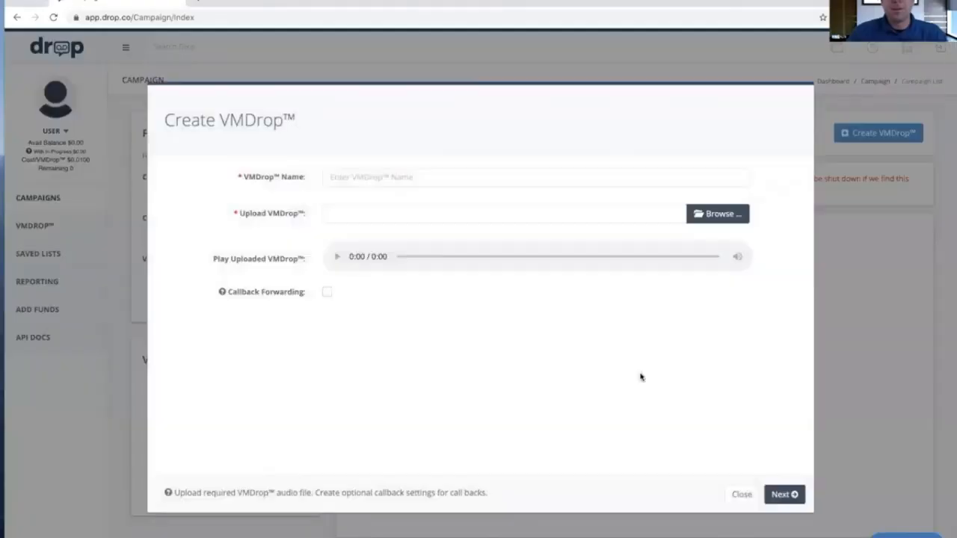
{"action": "left_click", "coordinate": [365, 179]}
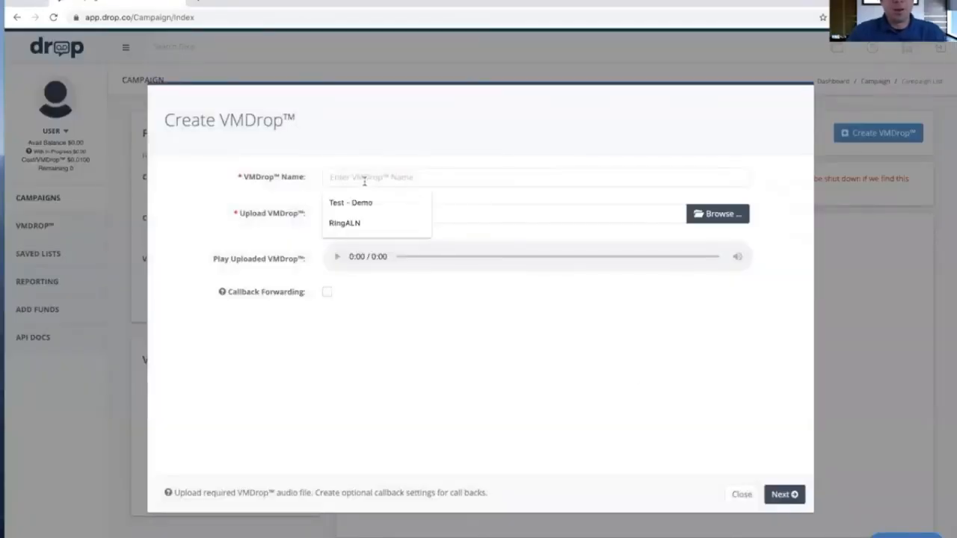
{"action": "type", "text": "Ringless ALN"}
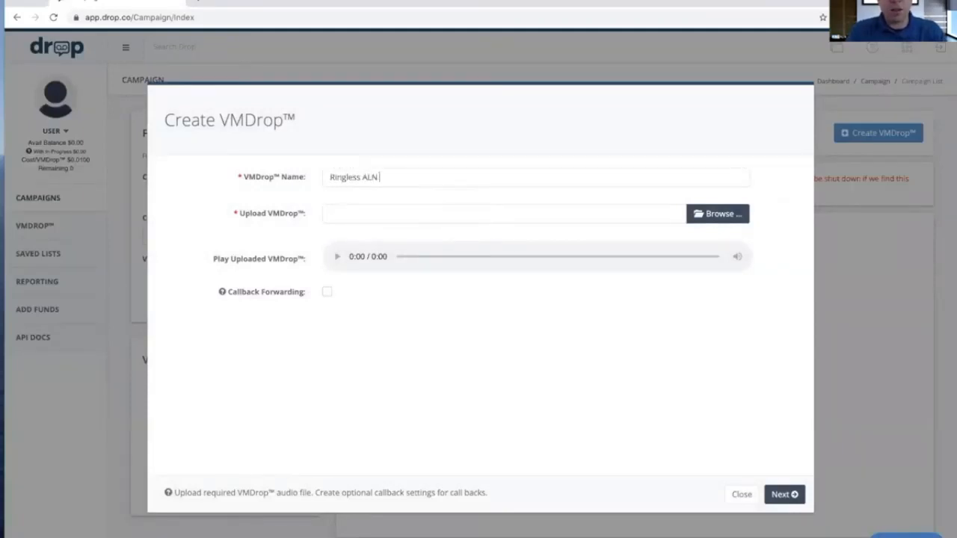
{"action": "type", "text": " - Demo"}
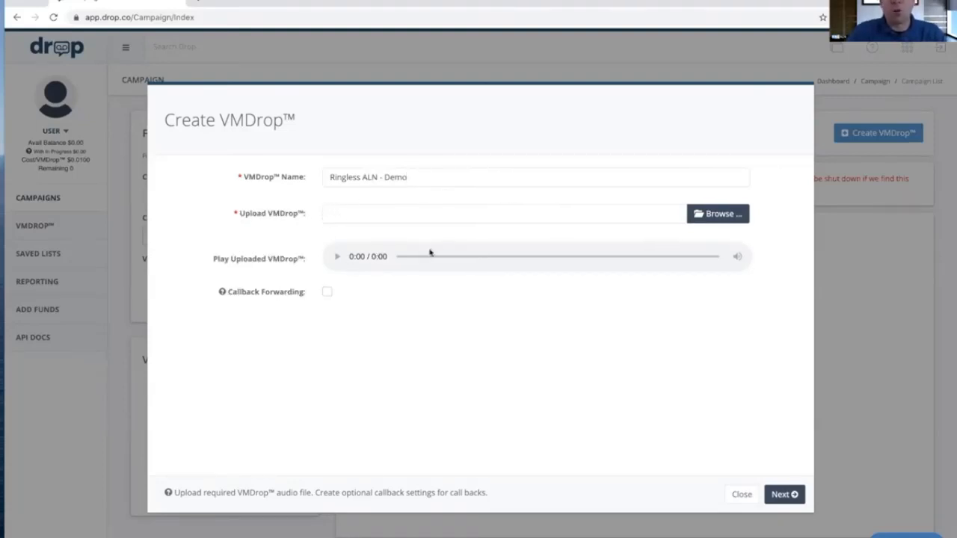
Upload PLD-NewList.mp3 from the RVM Audios folder as the VMDrop audio
{"action": "left_click", "coordinate": [710, 214]}
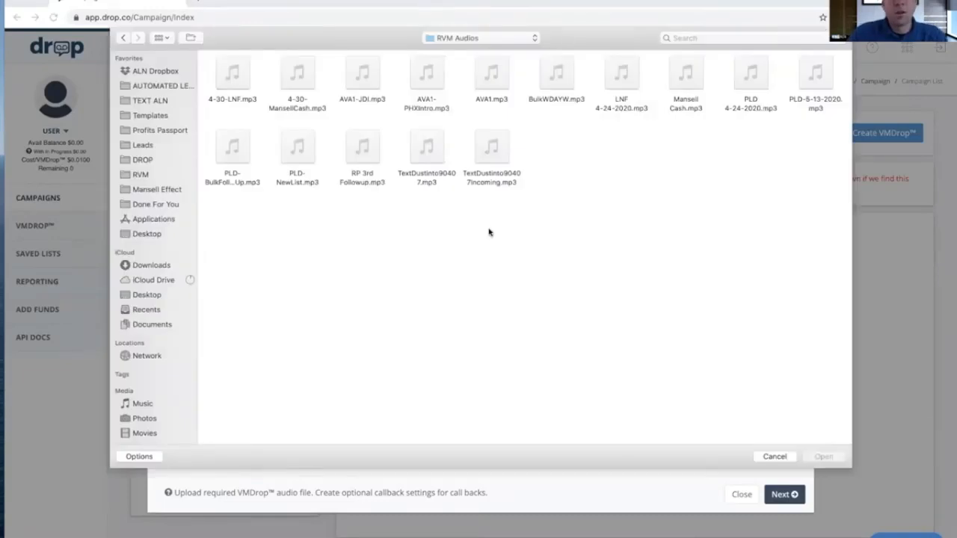
{"action": "left_click", "coordinate": [299, 151]}
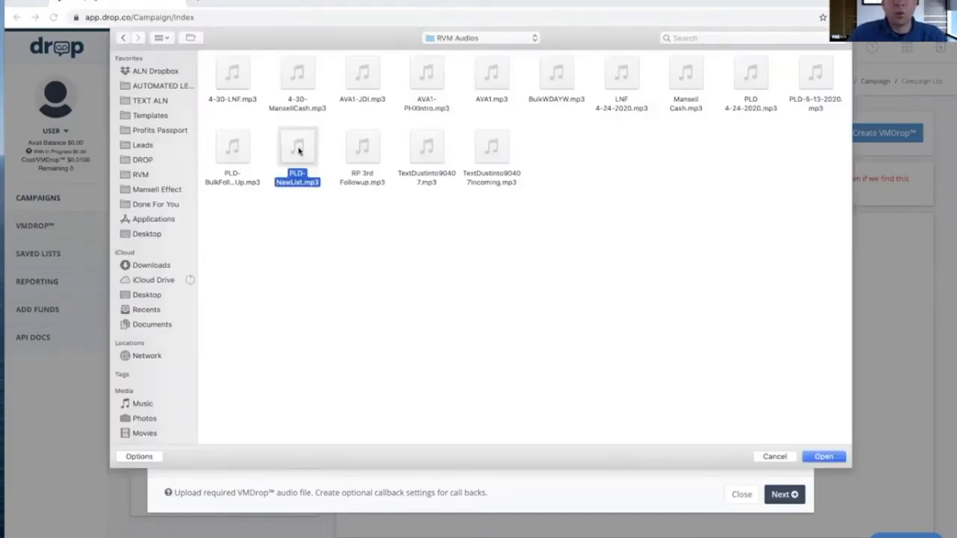
{"action": "left_click", "coordinate": [825, 457]}
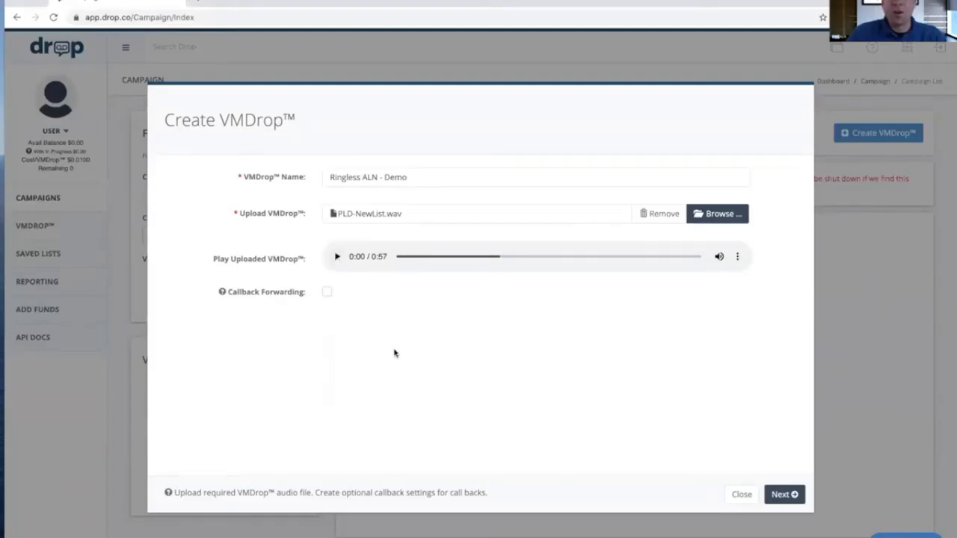
Enable callback forwarding for the VMDrop
{"action": "left_click", "coordinate": [327, 294]}
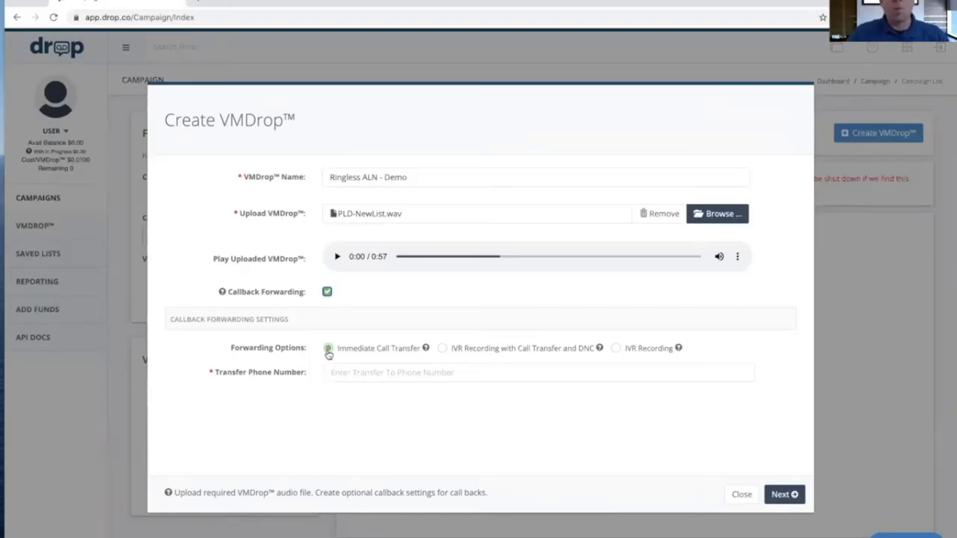
{"action": "left_click", "coordinate": [332, 374]}
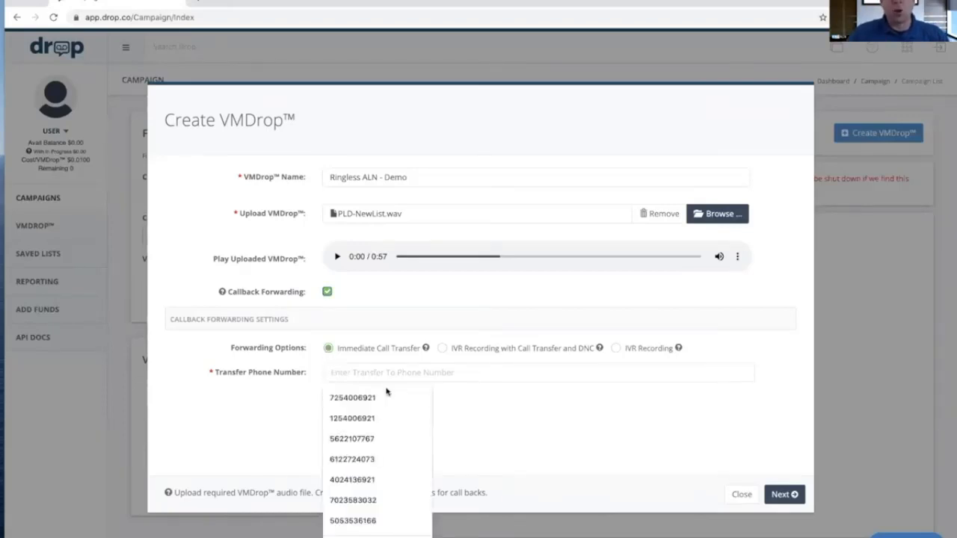
{"action": "left_click", "coordinate": [476, 406]}
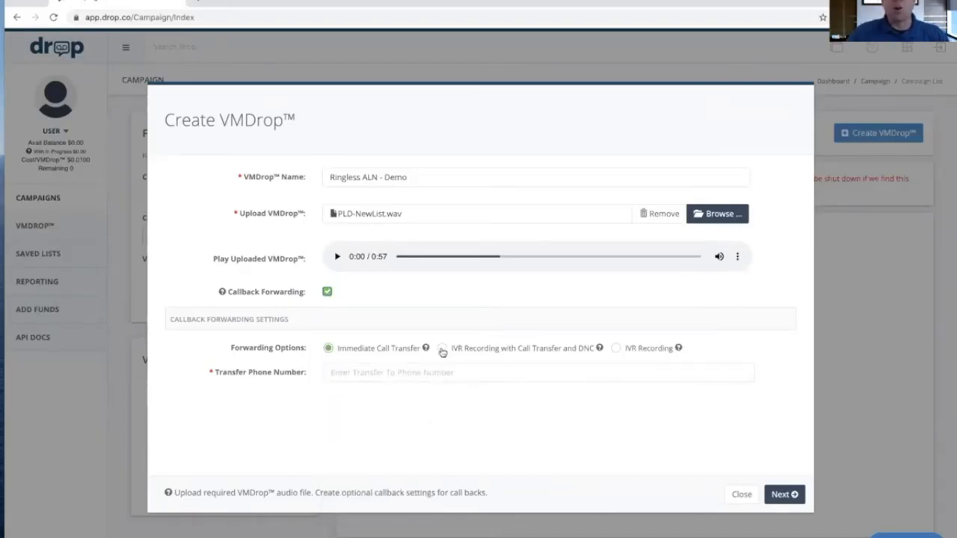
Try the forwarding options IVR Recording with Call Transfer and DNC, and IVR Recording alone
{"action": "left_click", "coordinate": [442, 350]}
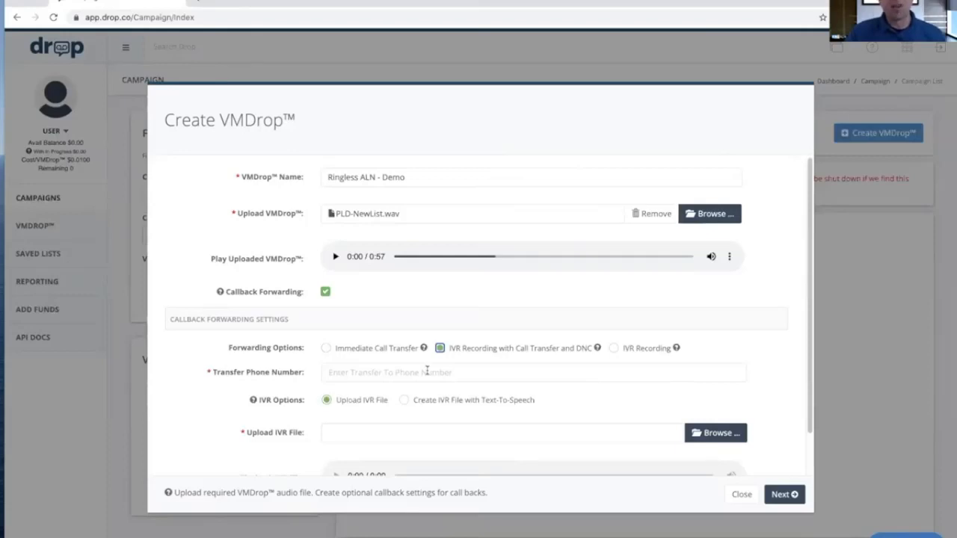
{"action": "left_click", "coordinate": [427, 371]}
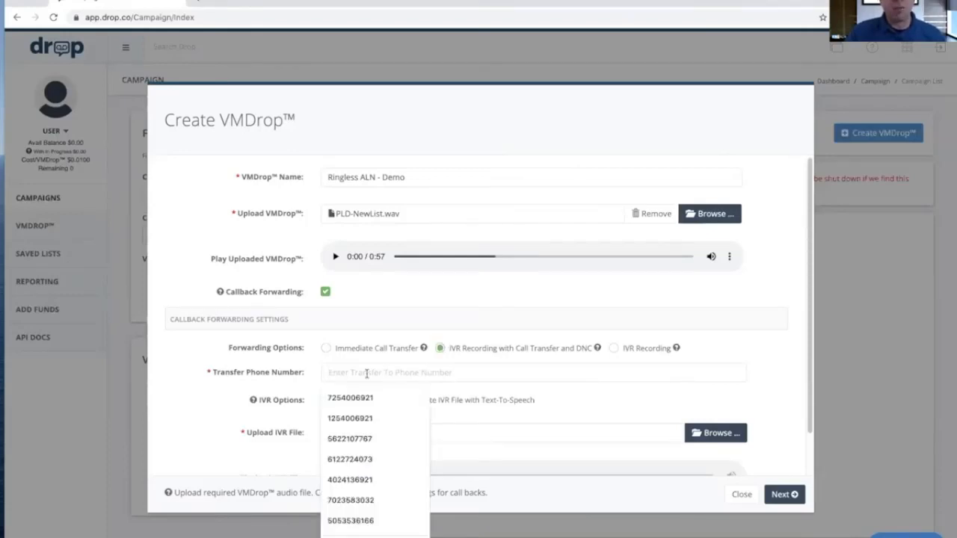
{"action": "left_click", "coordinate": [581, 400]}
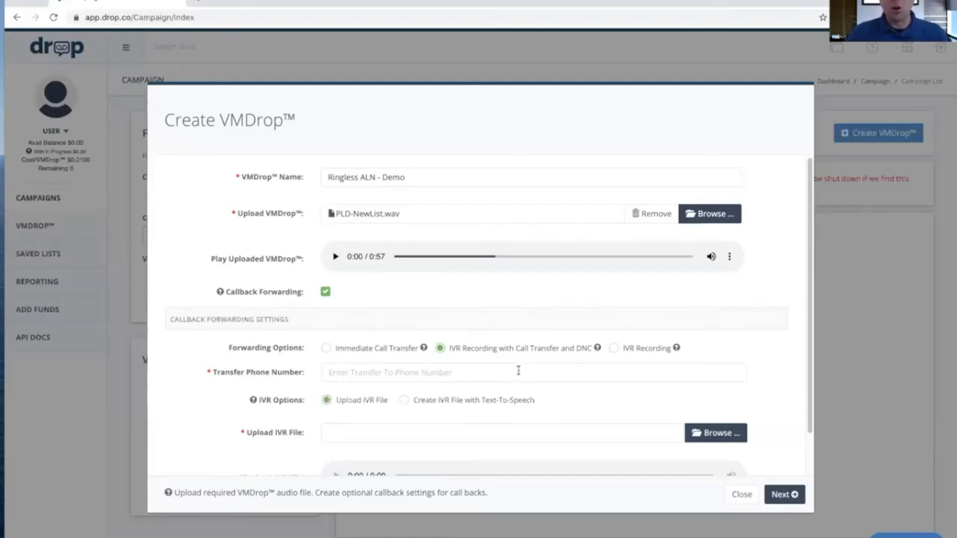
{"action": "left_click", "coordinate": [614, 349]}
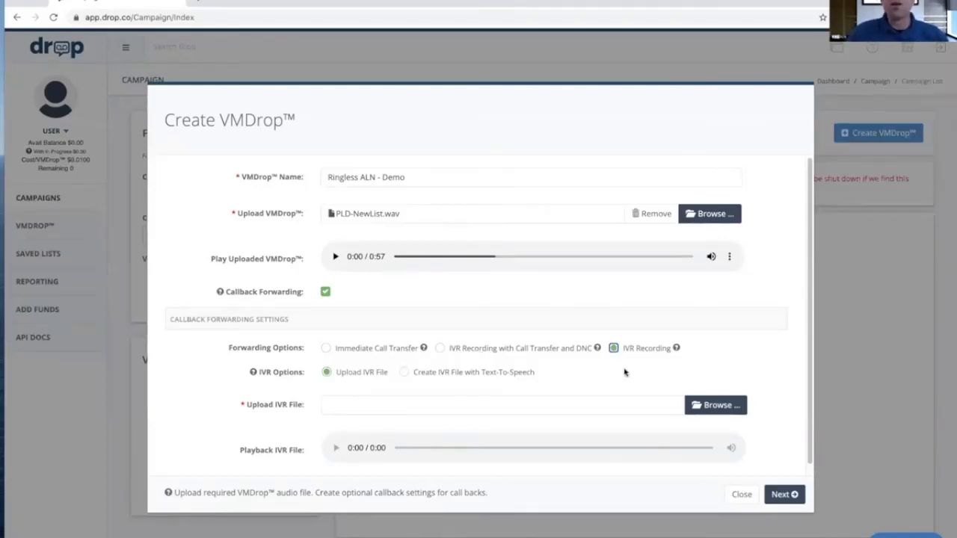
{"action": "scroll", "coordinate": [566, 379], "scroll_direction": "down", "scroll_amount": 1}
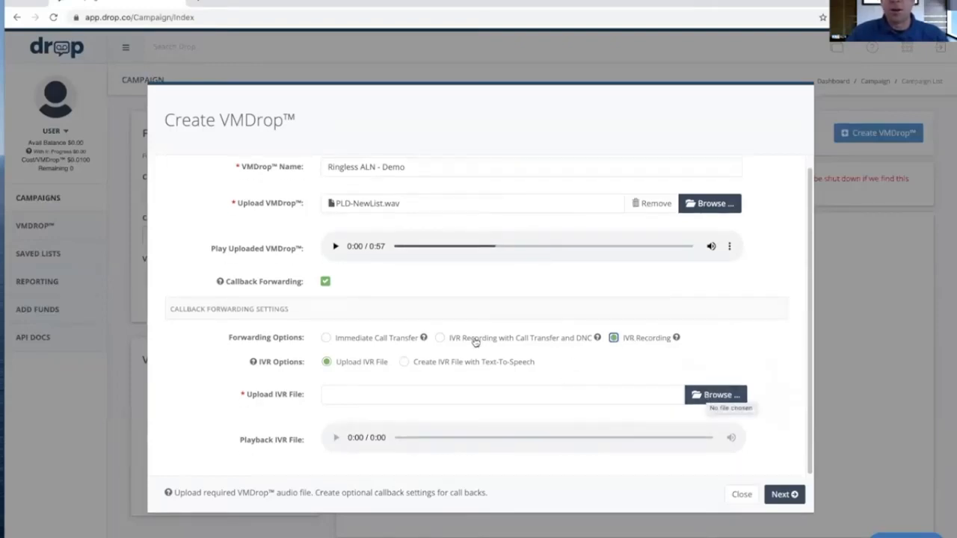
Set forwarding to IVR Recording with Call Transfer and DNC and upload PLD-NewList.mp3 as the IVR file
{"action": "left_click", "coordinate": [440, 338]}
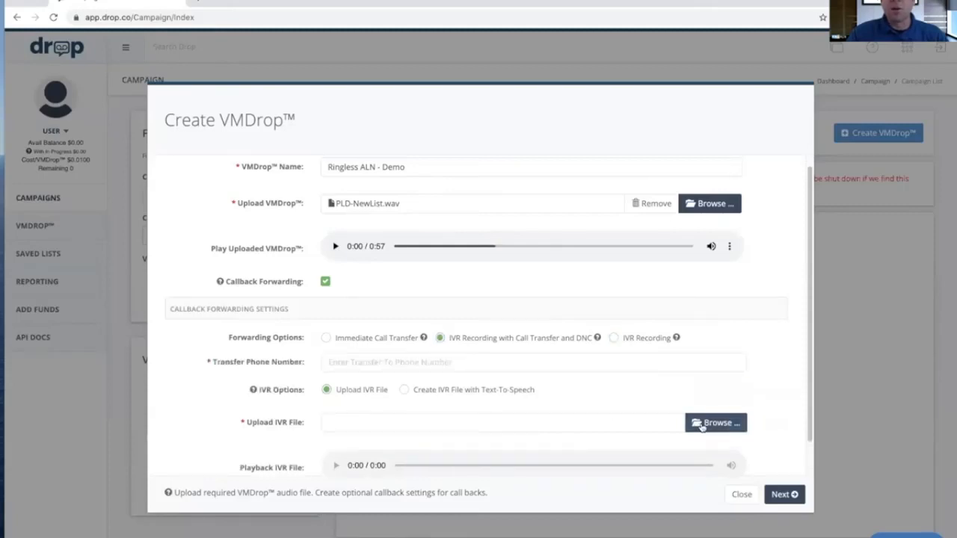
{"action": "left_click", "coordinate": [705, 422]}
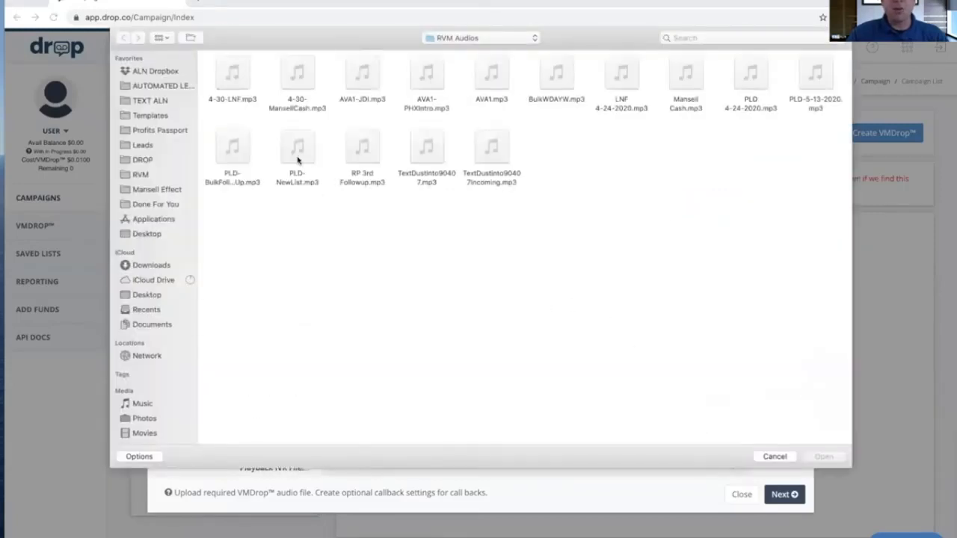
{"action": "left_click", "coordinate": [297, 155]}
{"action": "left_click", "coordinate": [826, 458]}
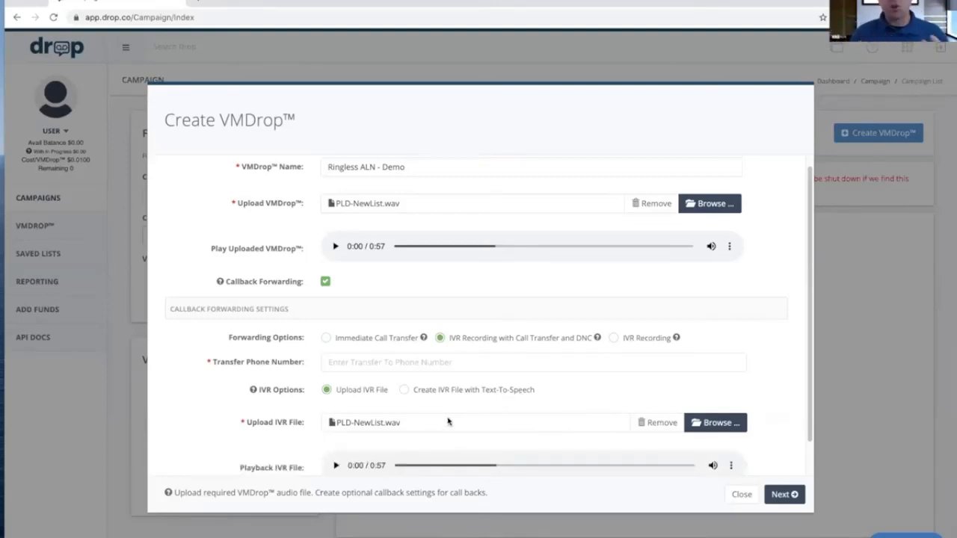
Fill in the transfer phone number for callbacks and continue to the optional VMDrop settings
{"action": "scroll", "coordinate": [449, 419], "scroll_direction": "down", "scroll_amount": 1}
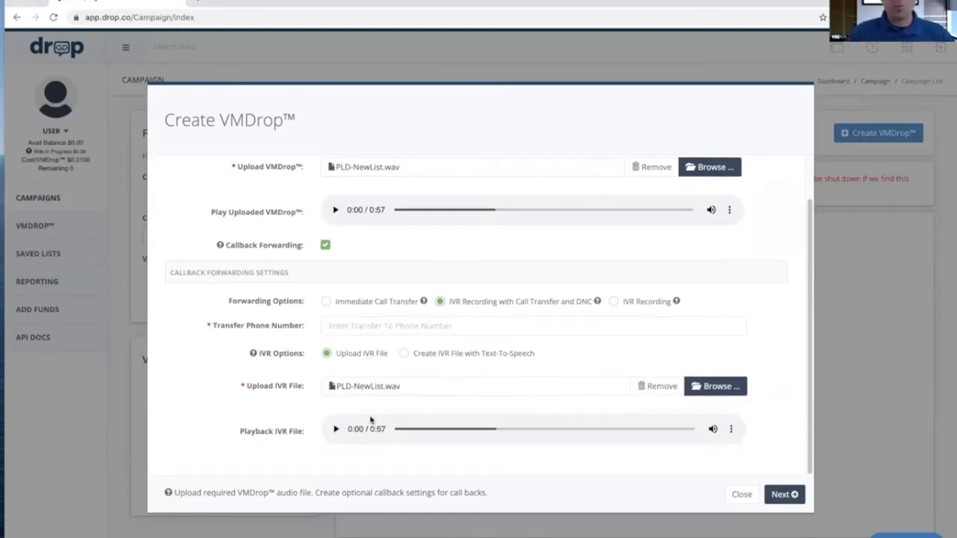
{"action": "left_click", "coordinate": [784, 495]}
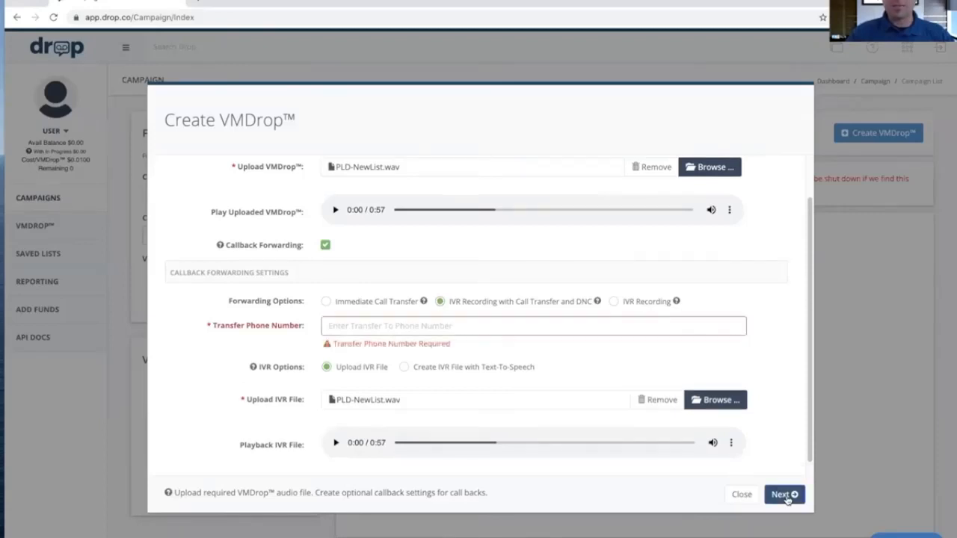
{"action": "left_click", "coordinate": [379, 325]}
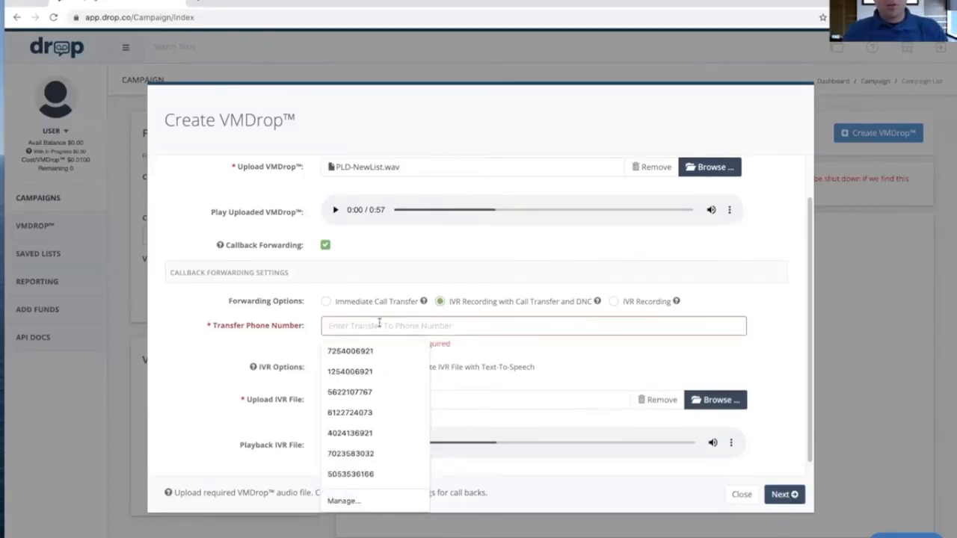
{"action": "type", "text": "490"}
{"action": "key", "text": "BackSpace"}
{"action": "key", "text": "BackSpace"}
{"action": "type", "text": "02"}
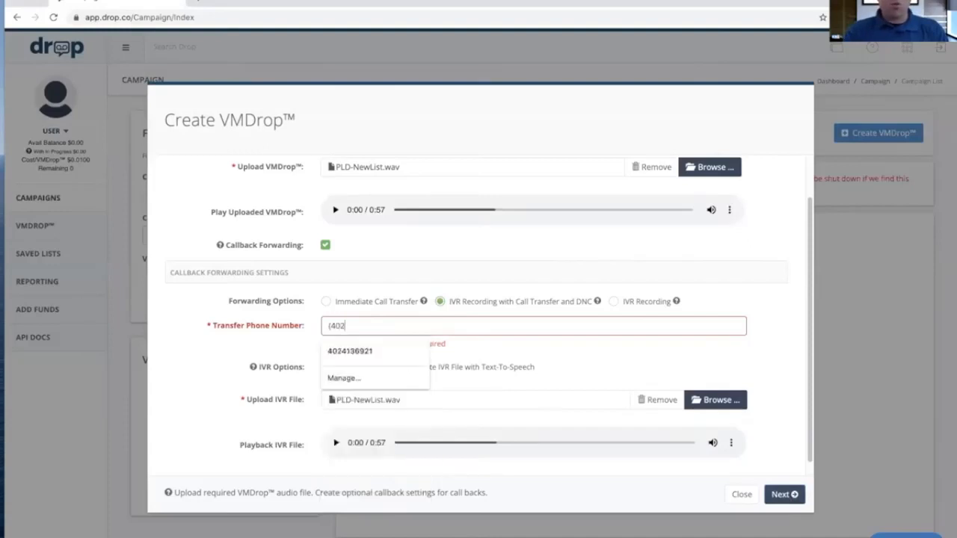
{"action": "key", "text": "Down"}
{"action": "key", "text": "Return"}
{"action": "left_click", "coordinate": [783, 494]}
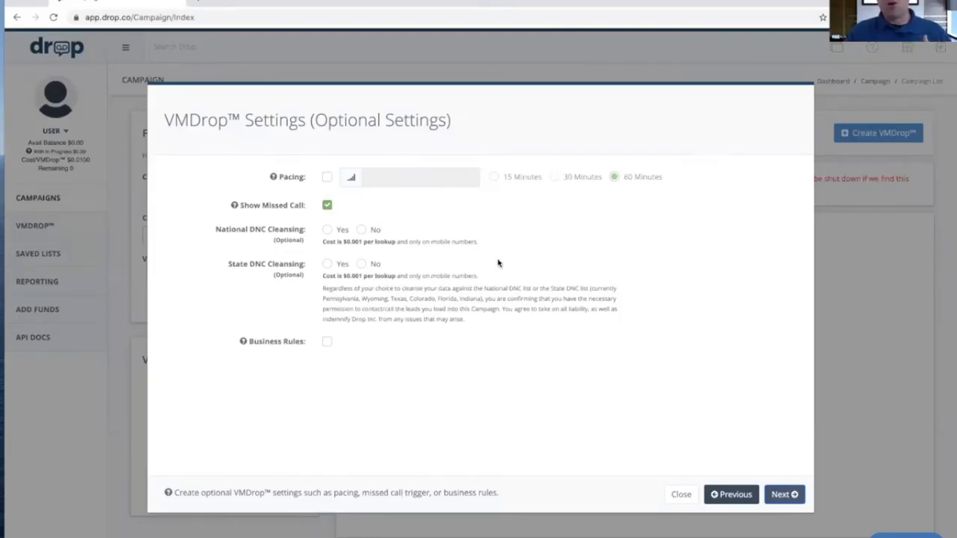
Return to the callback forwarding settings, change the option to Immediate Call Transfer, and continue to the optional settings
{"action": "left_click", "coordinate": [717, 496]}
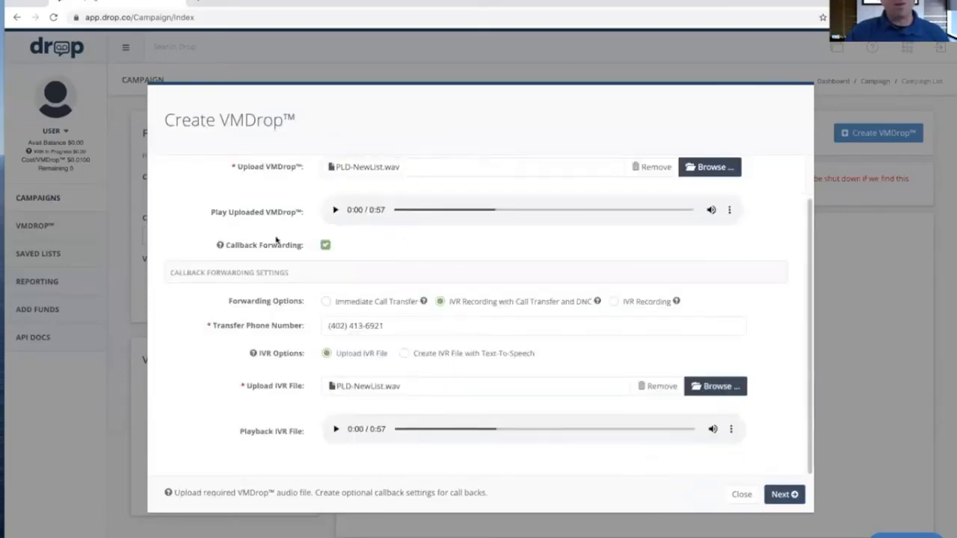
{"action": "left_click", "coordinate": [326, 301]}
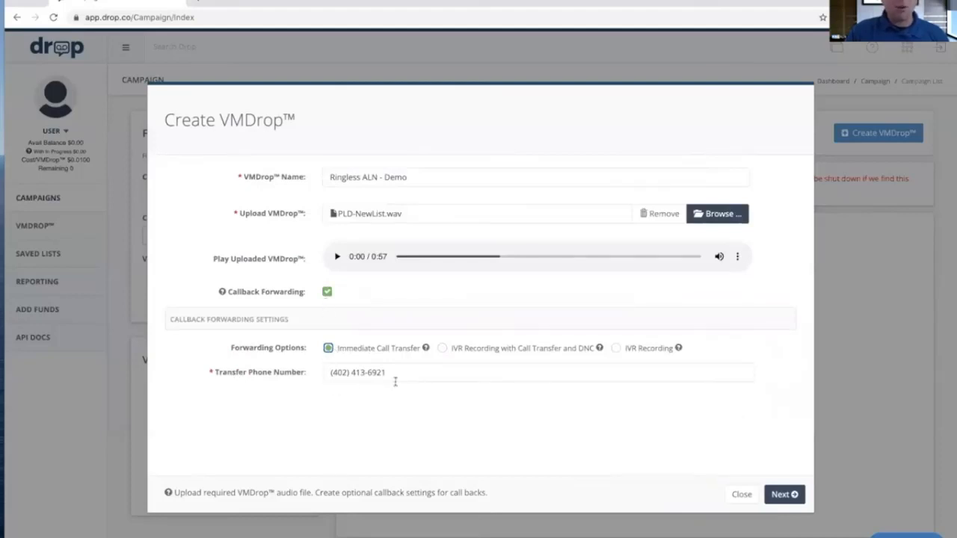
{"action": "left_click_drag", "start_coordinate": [384, 372], "coordinate": [308, 366]}
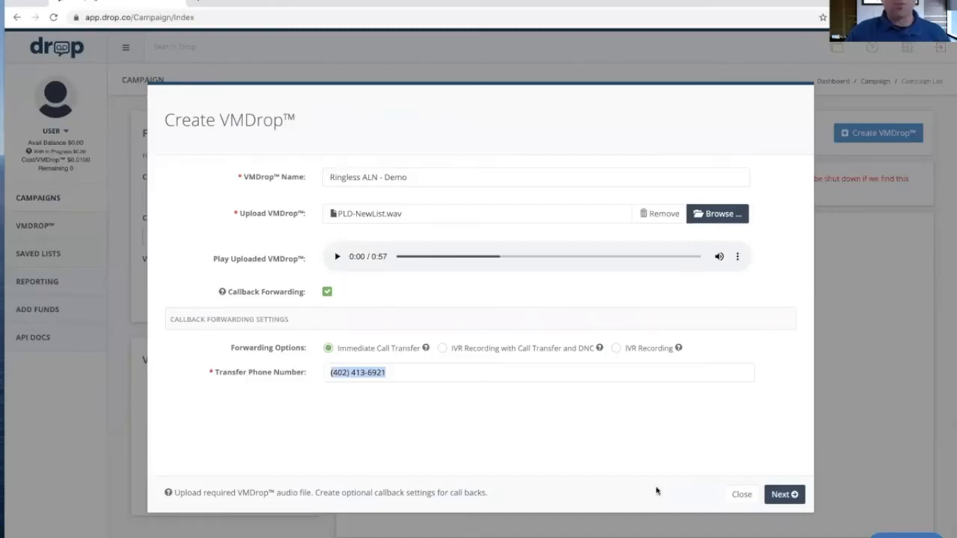
{"action": "left_click", "coordinate": [781, 496]}
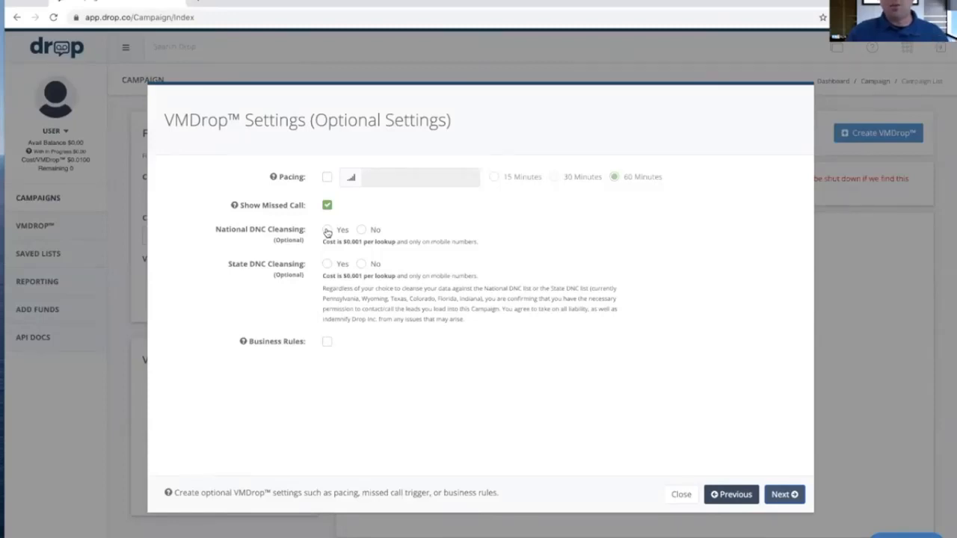
Enable both National and State DNC Cleansing, continue, and accept the Missed Call Terms and Conditions
{"action": "left_click", "coordinate": [326, 231]}
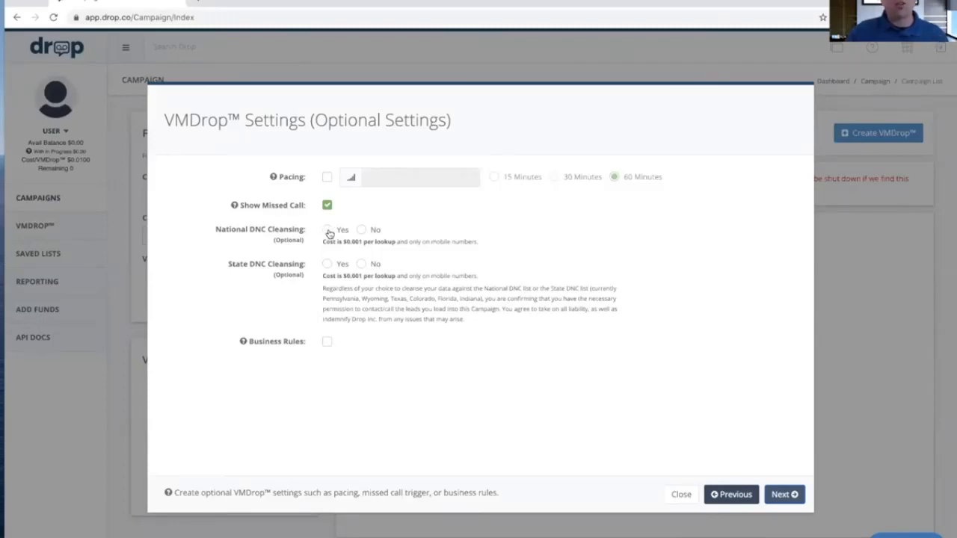
{"action": "left_click", "coordinate": [327, 264]}
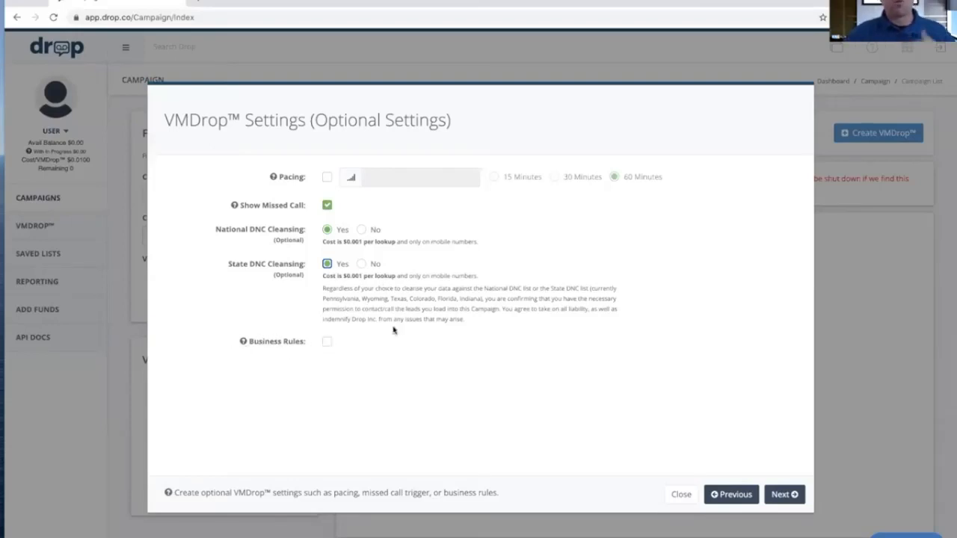
{"action": "left_click", "coordinate": [783, 495]}
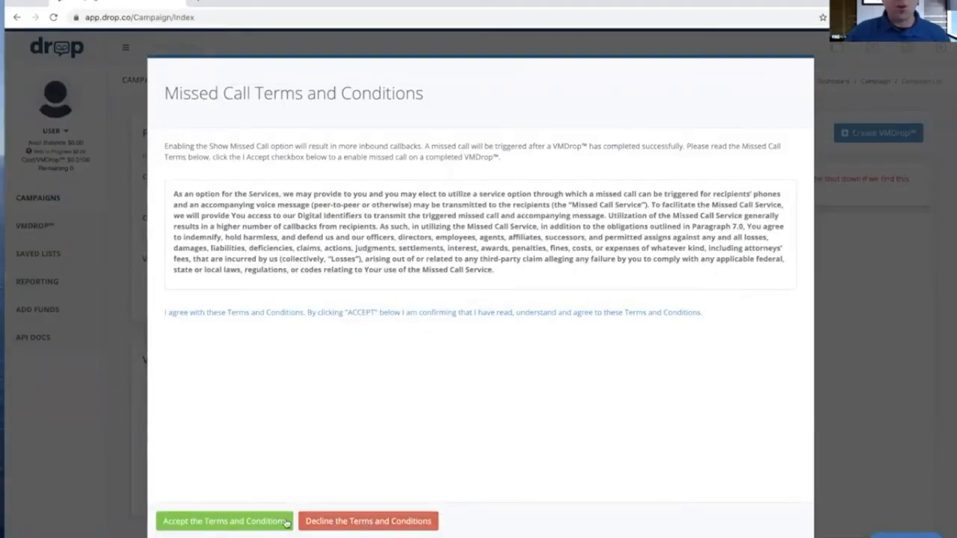
{"action": "left_click", "coordinate": [258, 521]}
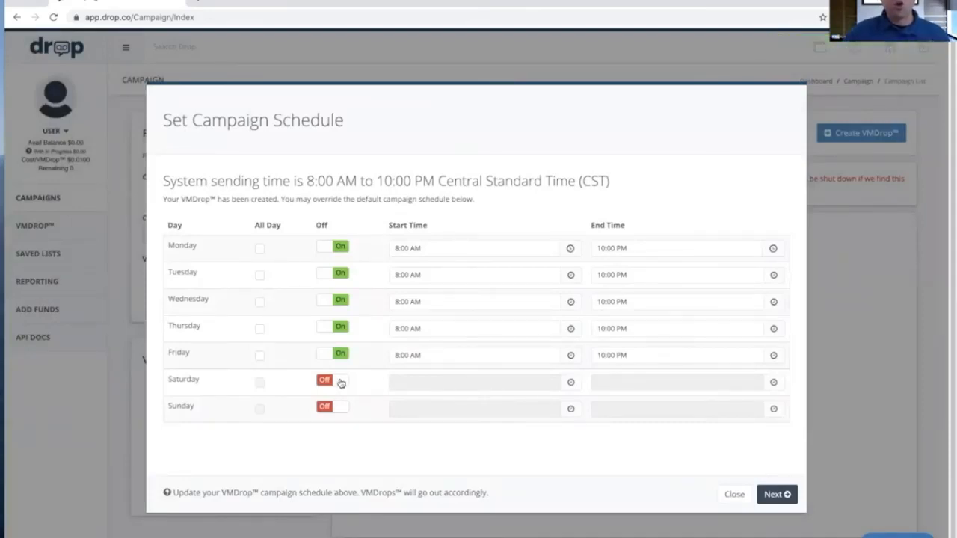
Switch on Saturday and Sunday in the campaign schedule and set the start time to 11:00 AM for every day
{"action": "left_click", "coordinate": [341, 382]}
{"action": "left_click", "coordinate": [344, 409]}
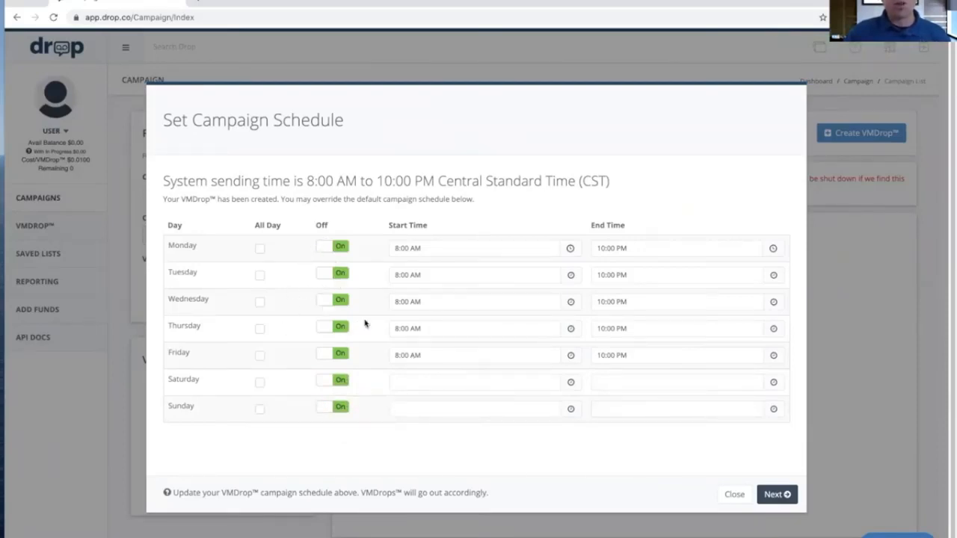
{"action": "left_click", "coordinate": [463, 248]}
{"action": "left_click", "coordinate": [403, 274]}
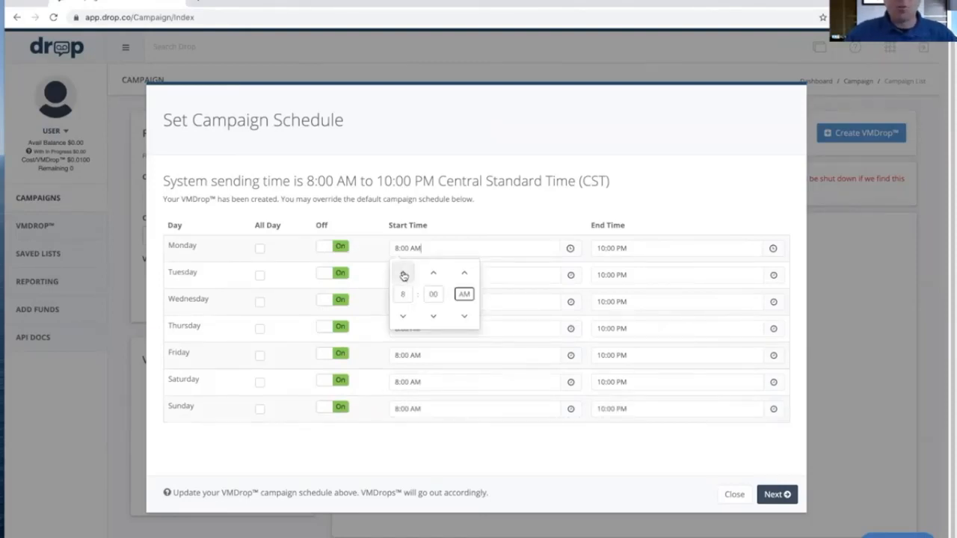
{"action": "left_click", "coordinate": [403, 274]}
{"action": "left_click", "coordinate": [506, 212]}
{"action": "left_click", "coordinate": [446, 249]}
{"action": "left_click_drag", "start_coordinate": [446, 249], "coordinate": [373, 249]}
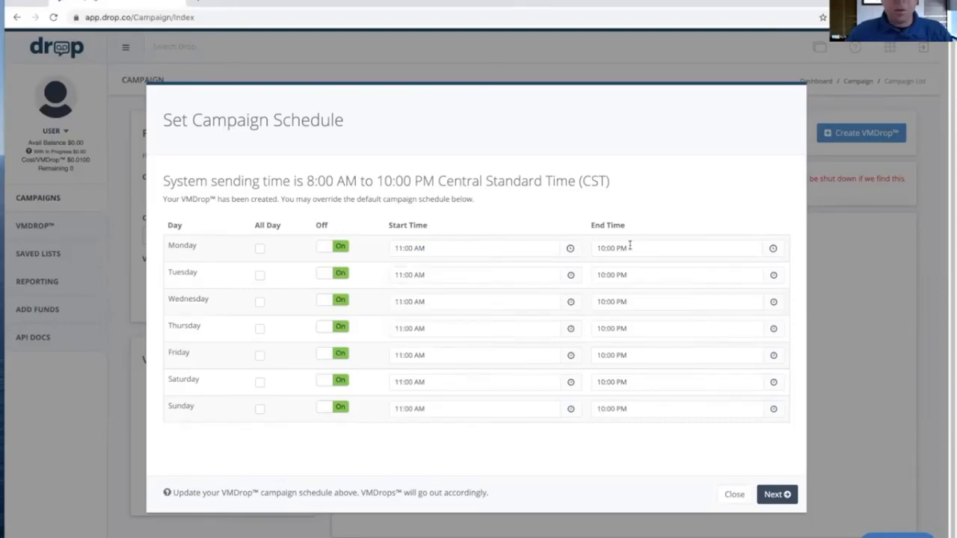
Set the end time to 8:00 PM for every day in the campaign schedule
{"action": "left_click", "coordinate": [641, 248]}
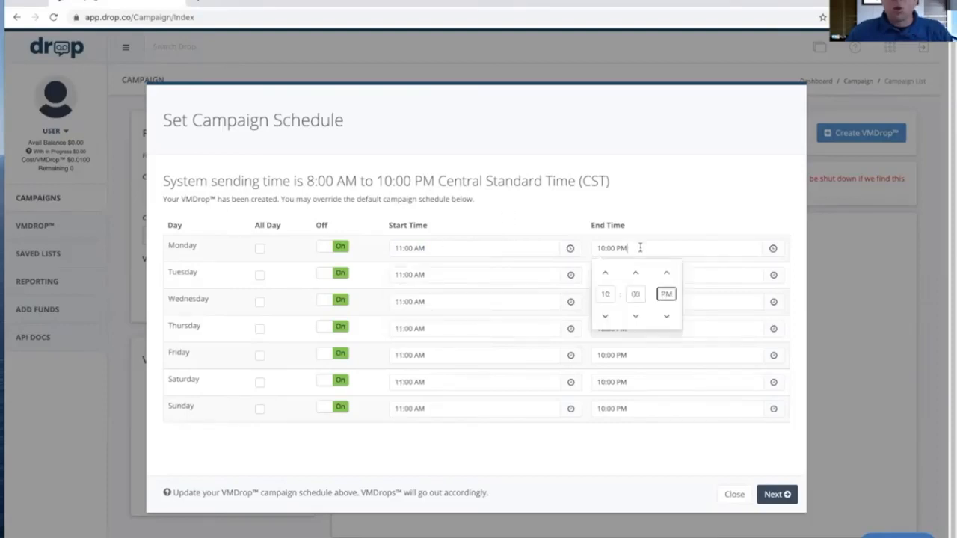
{"action": "left_click", "coordinate": [604, 318]}
{"action": "left_click", "coordinate": [605, 318]}
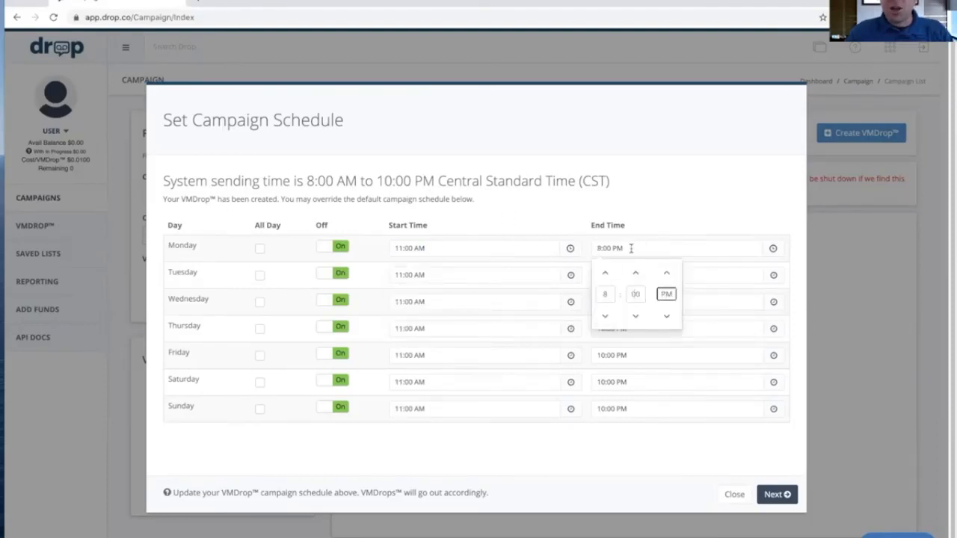
{"action": "left_click_drag", "start_coordinate": [630, 248], "coordinate": [588, 254]}
{"action": "key", "text": "ctrl+c"}
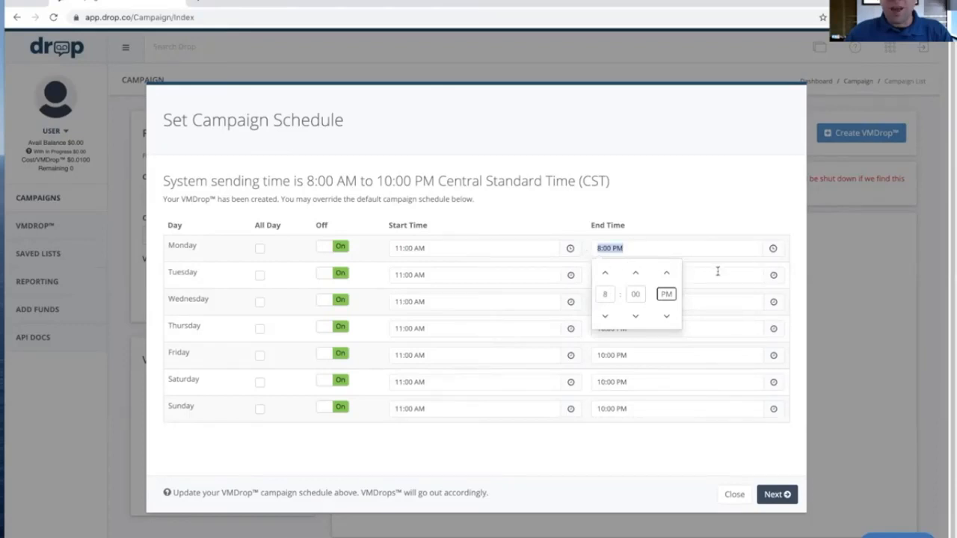
{"action": "left_click_drag", "start_coordinate": [664, 273], "coordinate": [578, 269]}
{"action": "key", "text": "ctrl+v"}
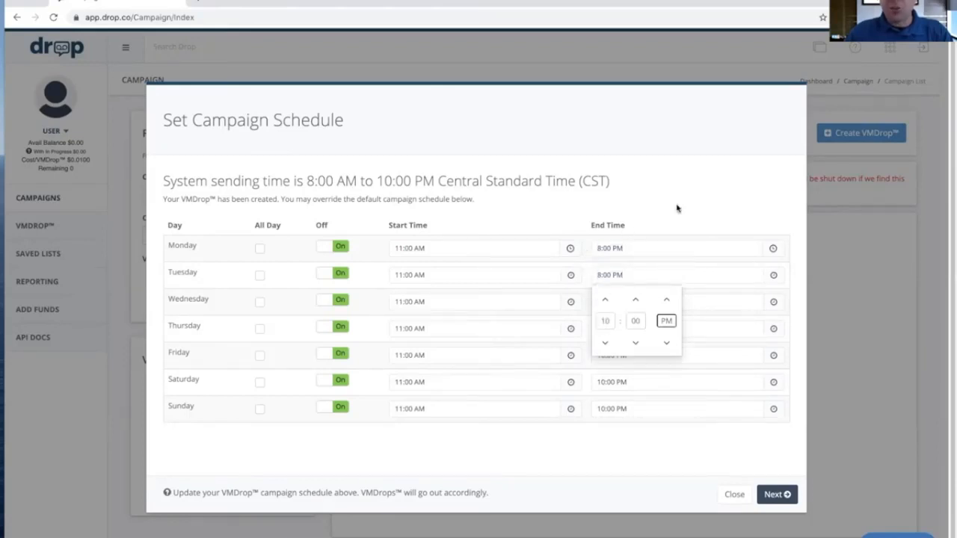
{"action": "left_click", "coordinate": [678, 208]}
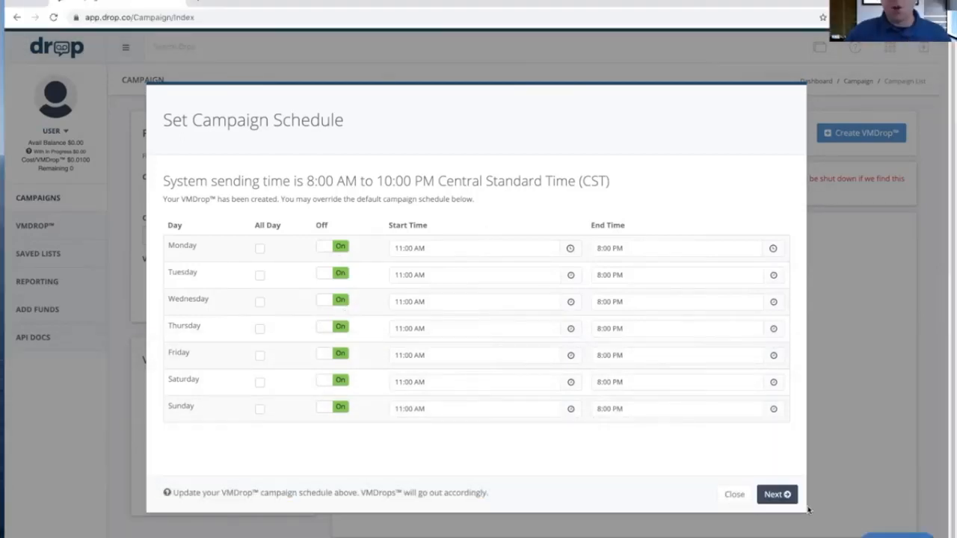
Save the campaign schedule and choose to add the records later
{"action": "left_click", "coordinate": [780, 494]}
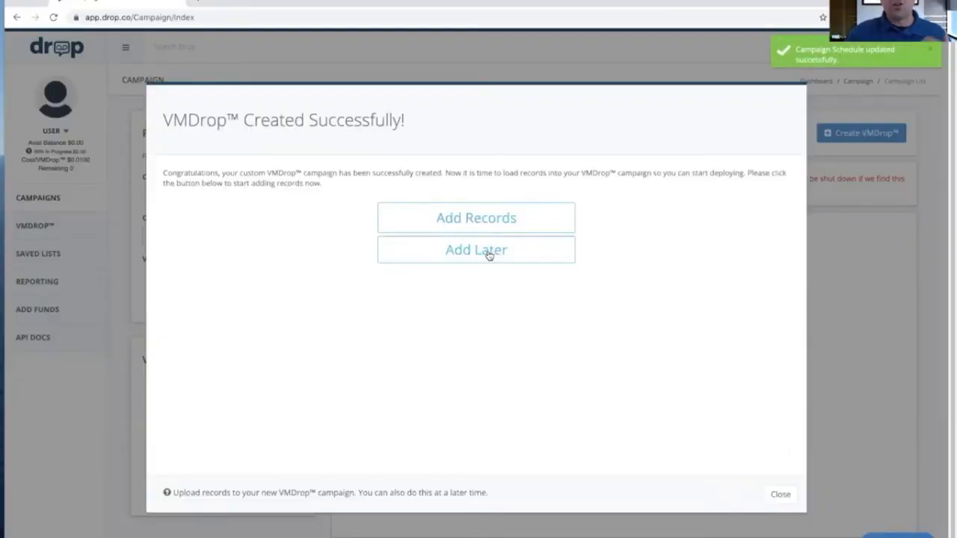
{"action": "left_click", "coordinate": [488, 255]}
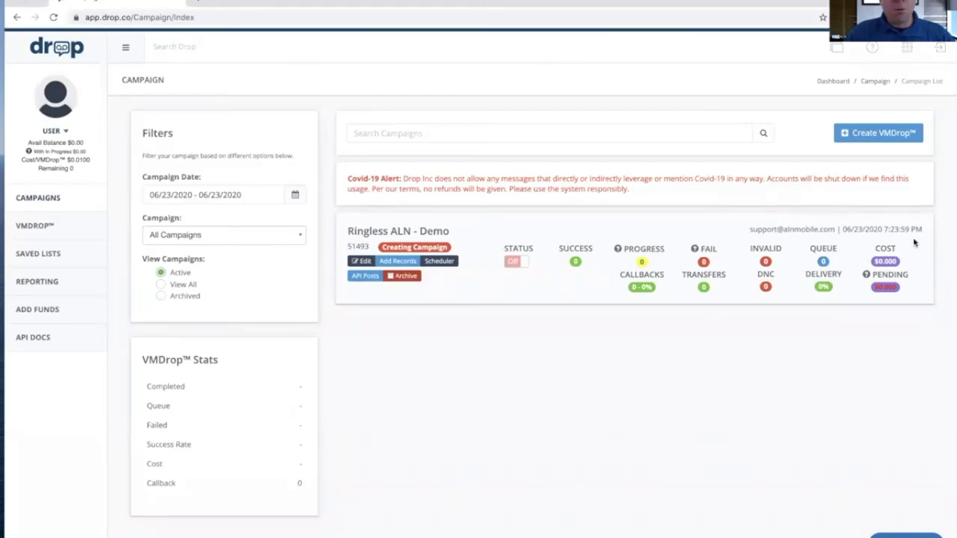
{"action": "left_click_drag", "start_coordinate": [914, 242], "coordinate": [805, 297]}
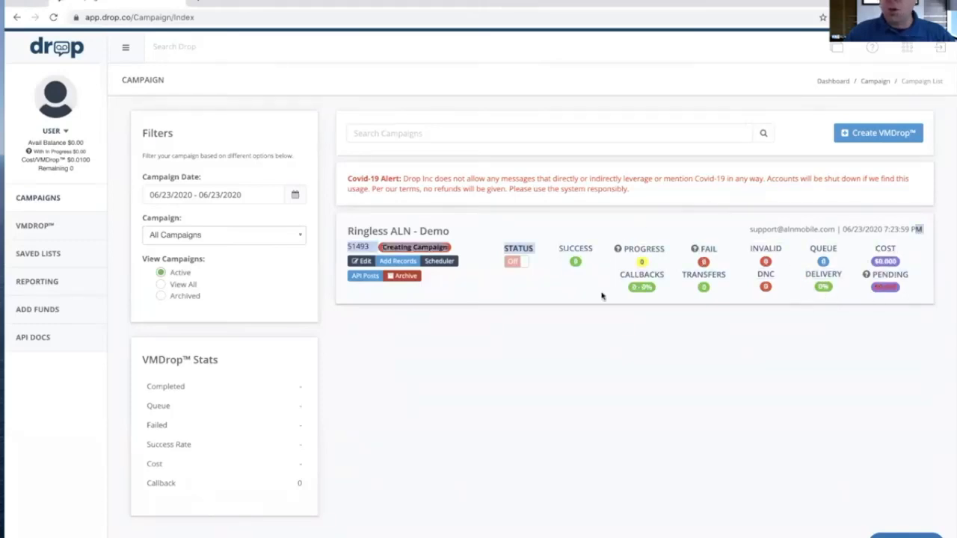
{"action": "left_click", "coordinate": [512, 263]}
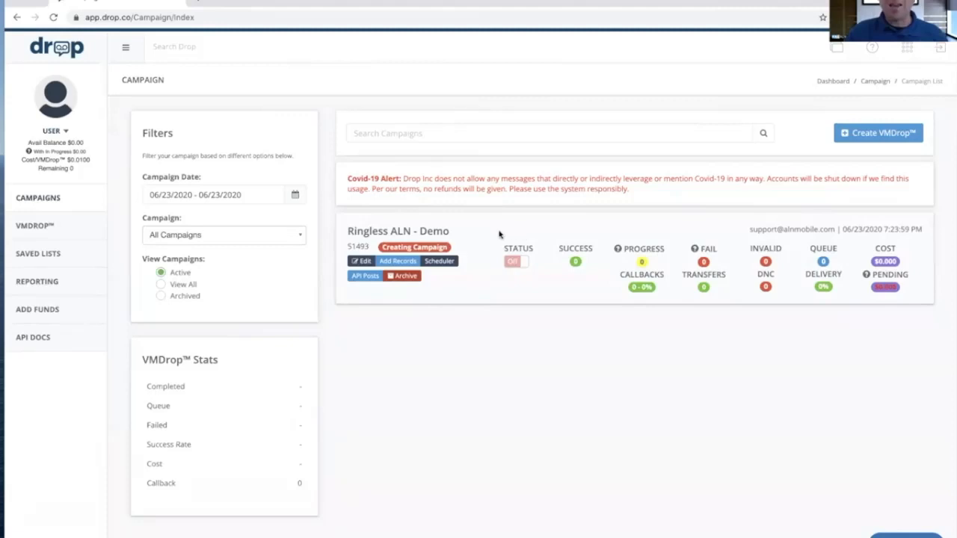
Edit the Ringless ALN - Demo campaign and add a second VMDrop to its VM group using RP 3rd Followup.mp3
{"action": "left_click", "coordinate": [363, 261]}
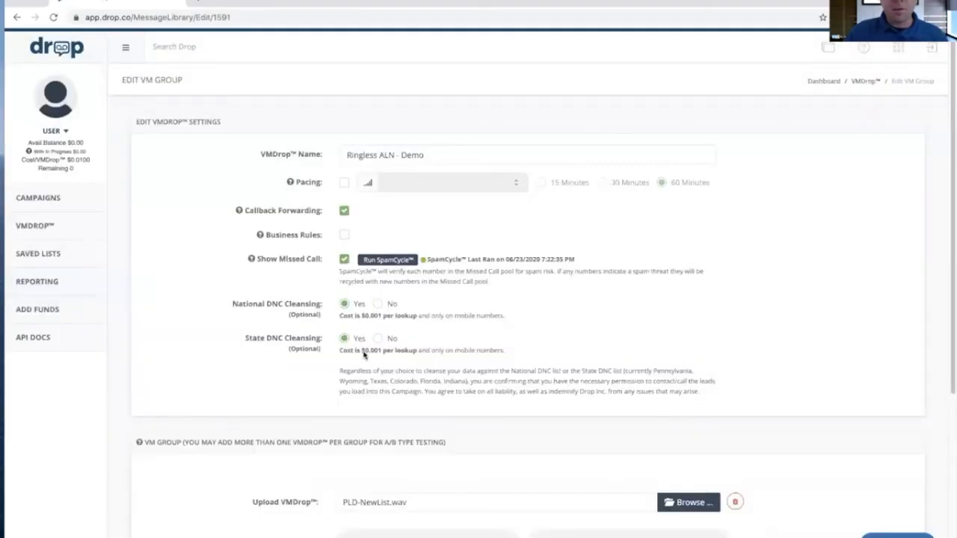
{"action": "scroll", "coordinate": [373, 299], "scroll_direction": "down", "scroll_amount": 3}
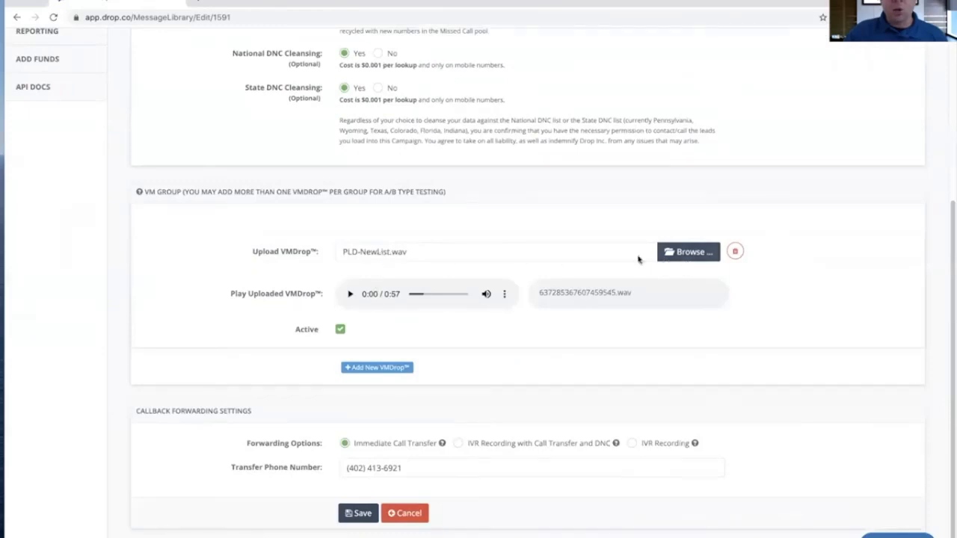
{"action": "left_click", "coordinate": [366, 368]}
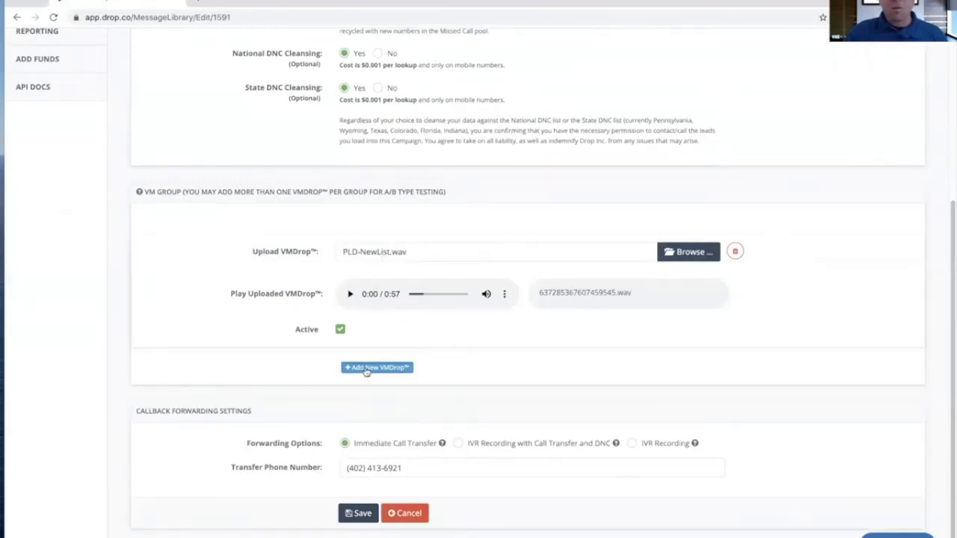
{"action": "left_click", "coordinate": [660, 370]}
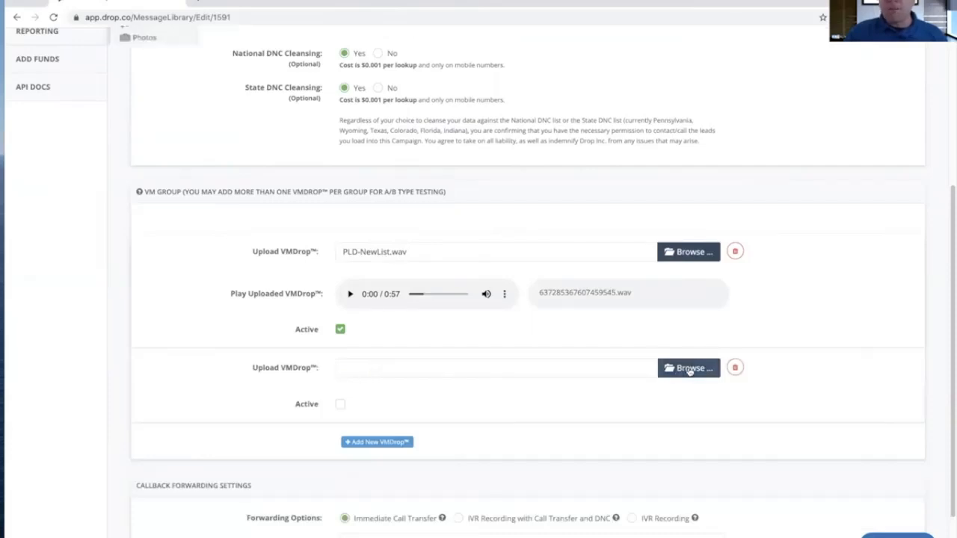
{"action": "left_click", "coordinate": [364, 155]}
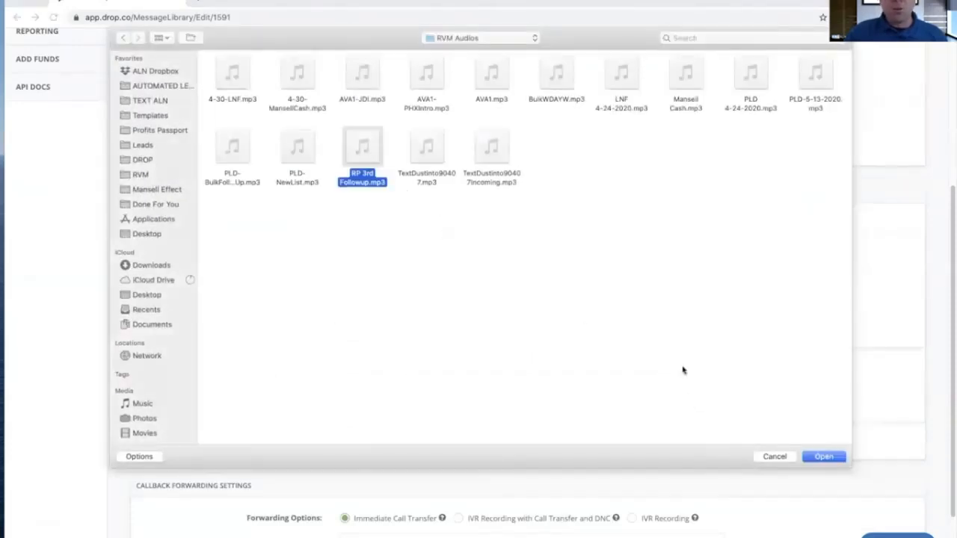
{"action": "left_click", "coordinate": [822, 457]}
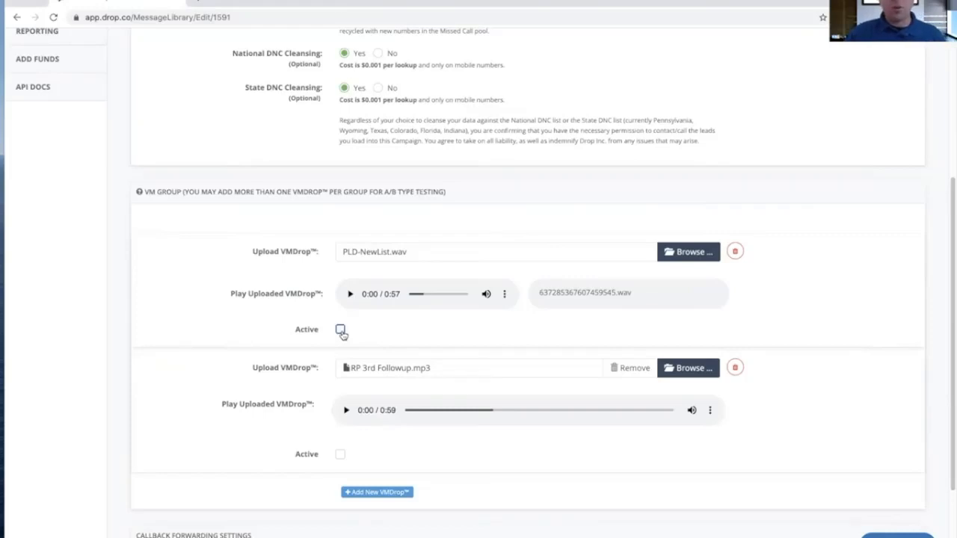
Make RP 3rd Followup.mp3 the active VMDrop instead of PLD-NewList.wav and save the campaign settings
{"action": "left_click", "coordinate": [341, 454]}
{"action": "scroll", "coordinate": [224, 389], "scroll_direction": "down", "scroll_amount": 3}
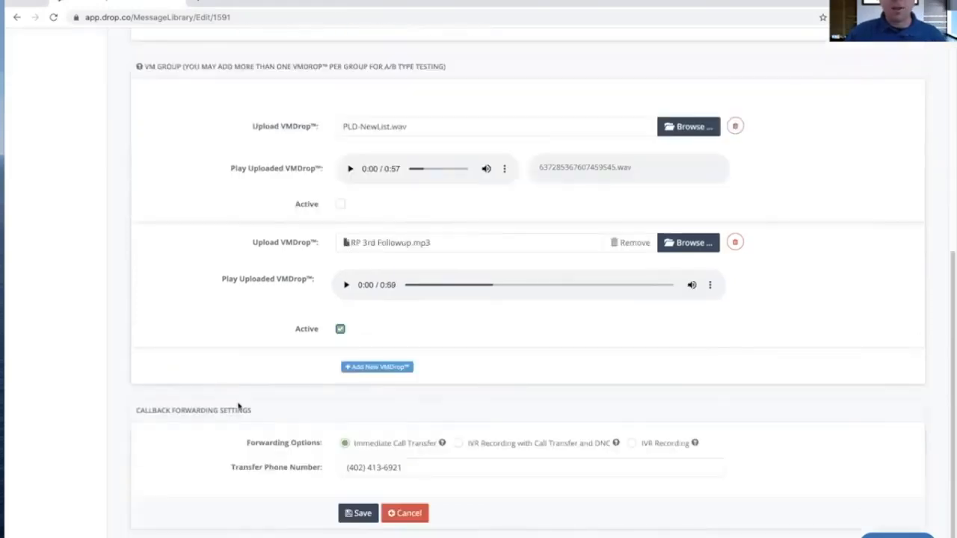
{"action": "left_click", "coordinate": [366, 518]}
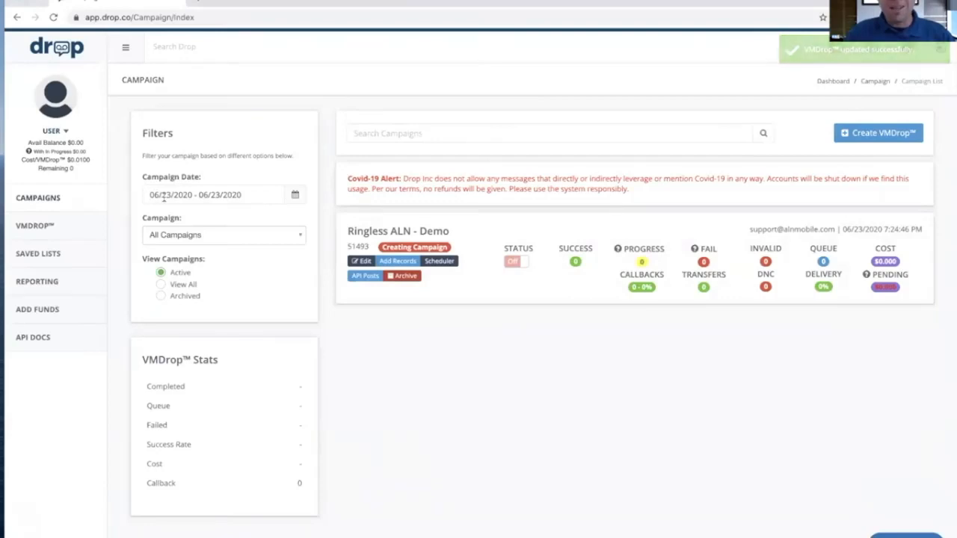
Filter the campaign list by the Yesterday date range
{"action": "left_click", "coordinate": [245, 196]}
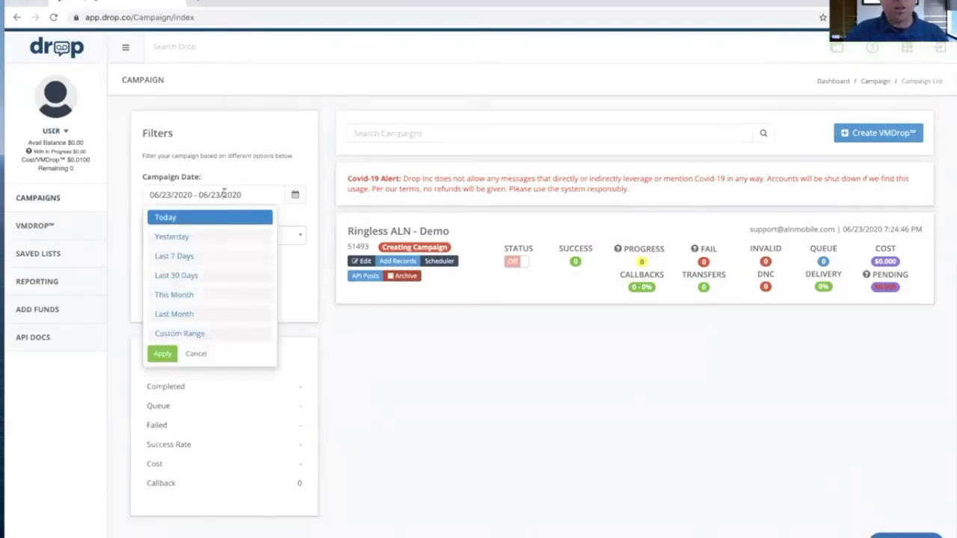
{"action": "left_click", "coordinate": [175, 237]}
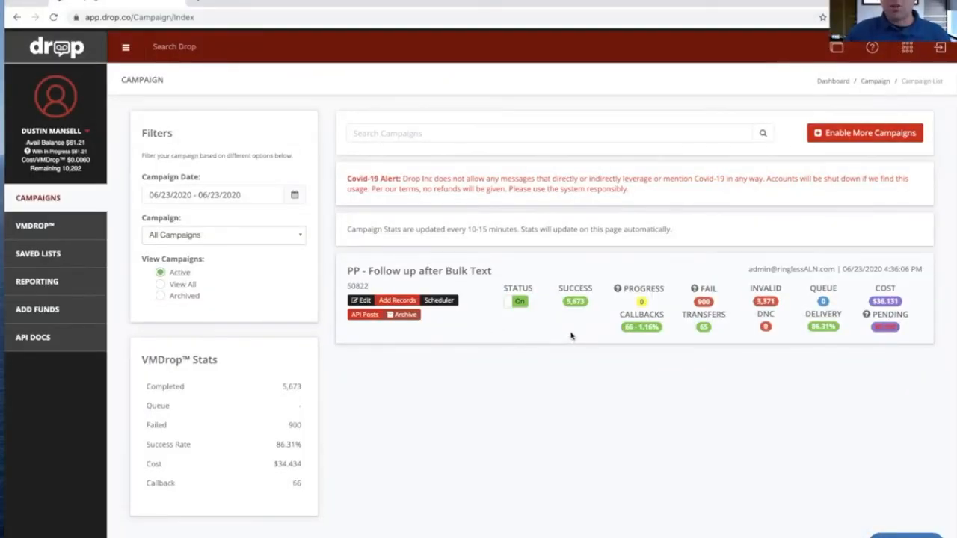
Download the callbacks of the "PP - Follow up after Bulk Text" campaign, view the spreadsheet, and close it
{"action": "left_click", "coordinate": [640, 329]}
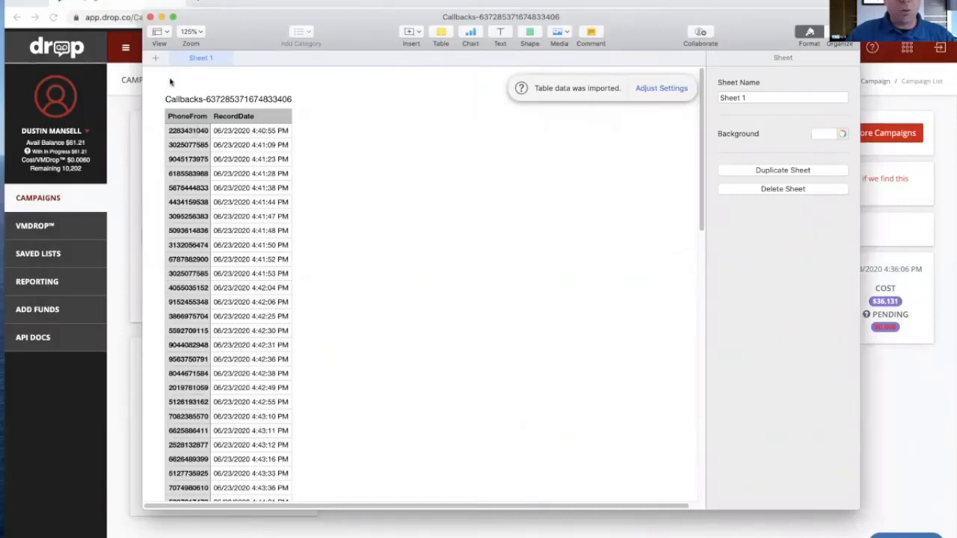
{"action": "left_click", "coordinate": [150, 17]}
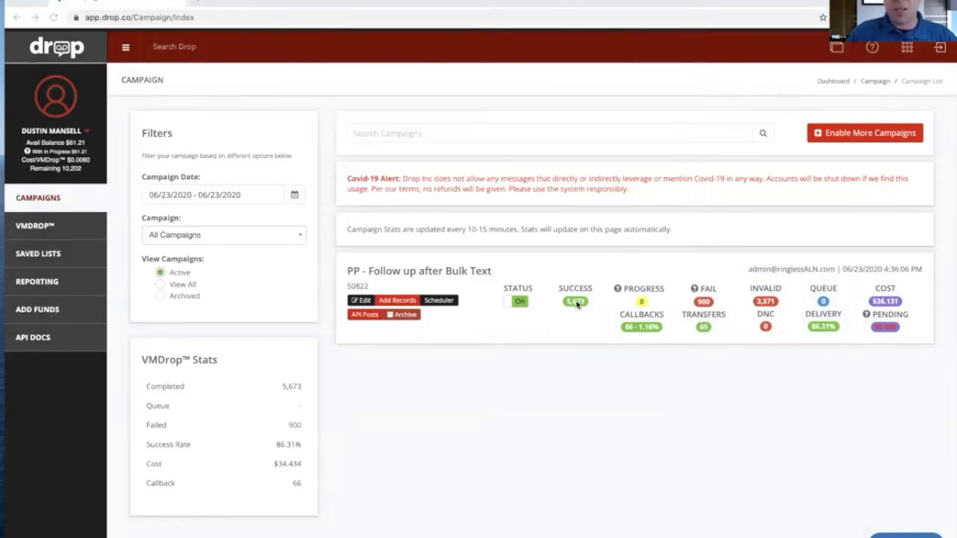
Filter the campaigns to the last 30 days, then download and inspect the success report of "PP - Follow up after Bulk Text"
{"action": "left_click", "coordinate": [261, 196]}
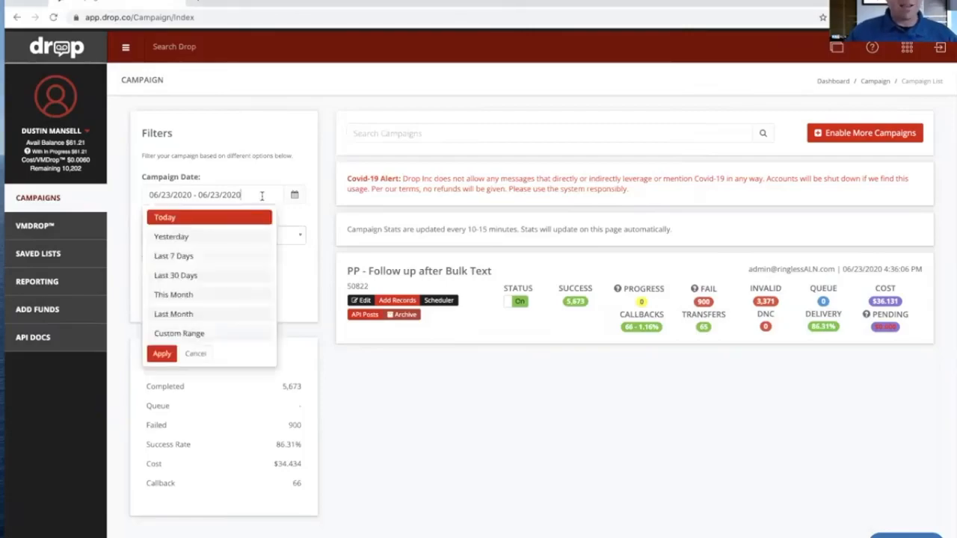
{"action": "left_click", "coordinate": [188, 276]}
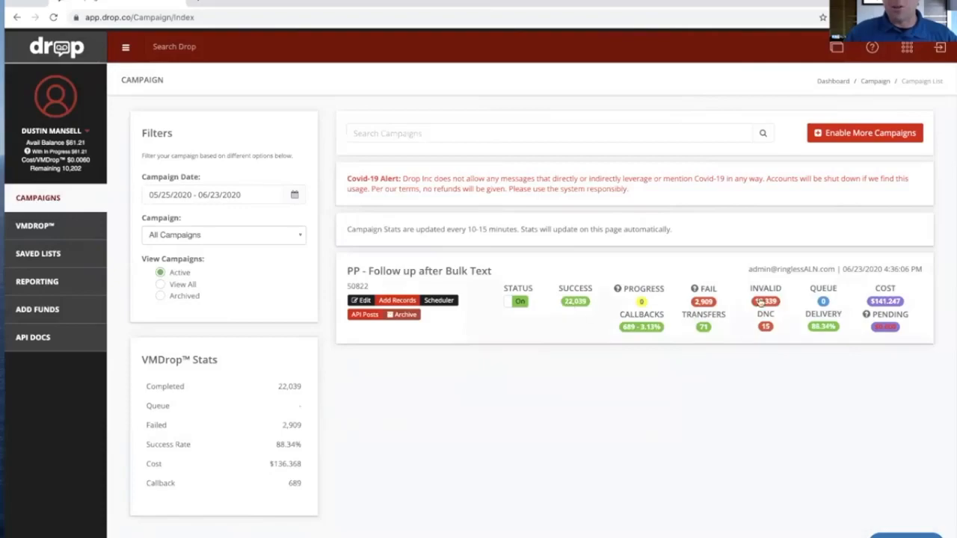
{"action": "left_click", "coordinate": [575, 301]}
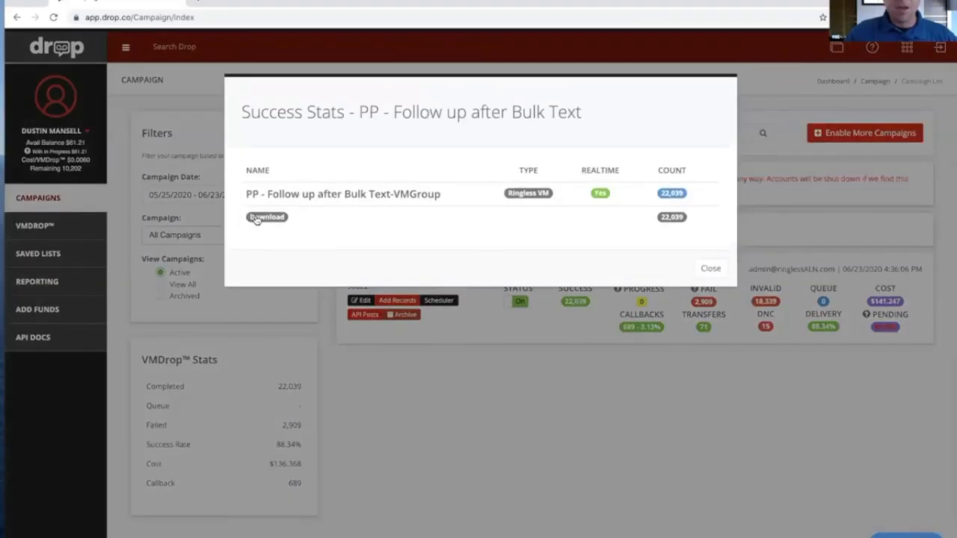
{"action": "left_click", "coordinate": [266, 217]}
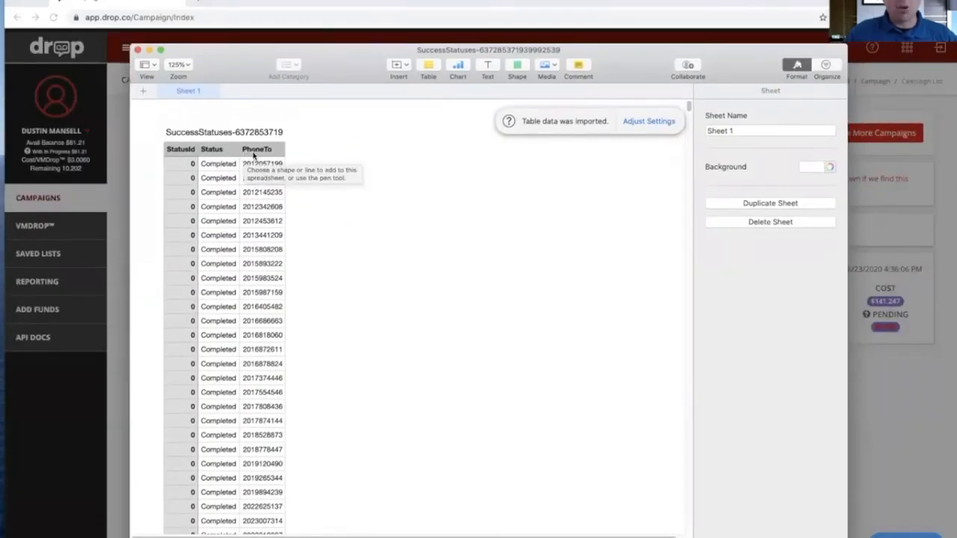
{"action": "left_click", "coordinate": [256, 151]}
{"action": "left_click", "coordinate": [261, 111]}
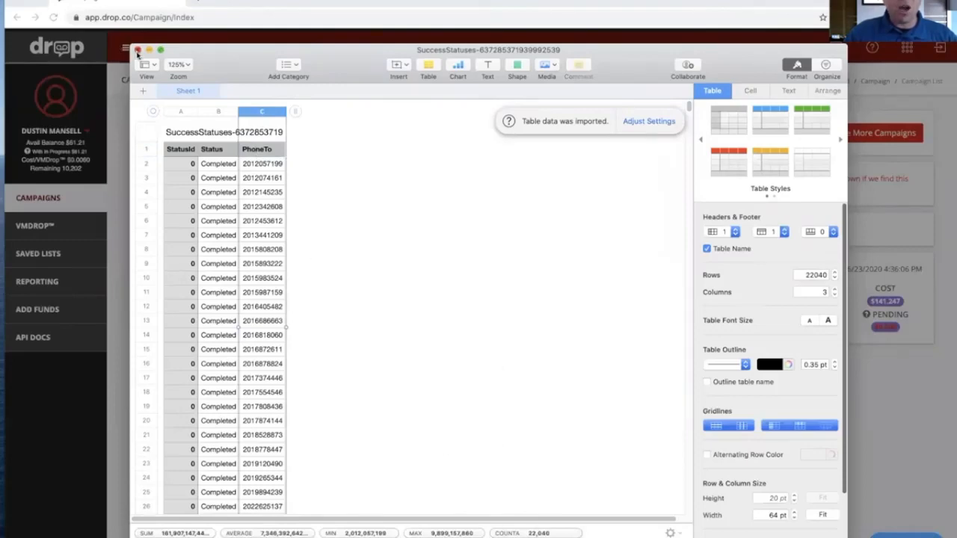
{"action": "left_click", "coordinate": [137, 50]}
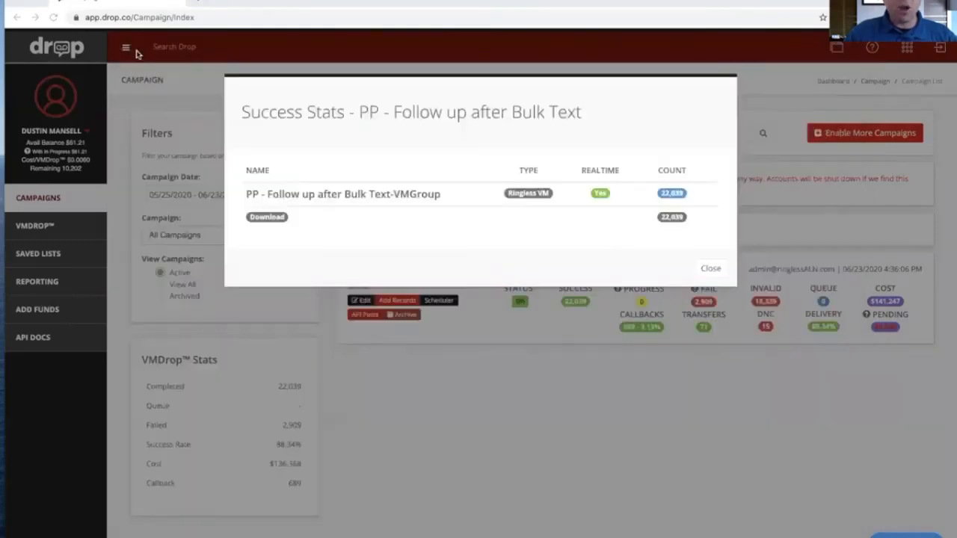
{"action": "left_click", "coordinate": [710, 268]}
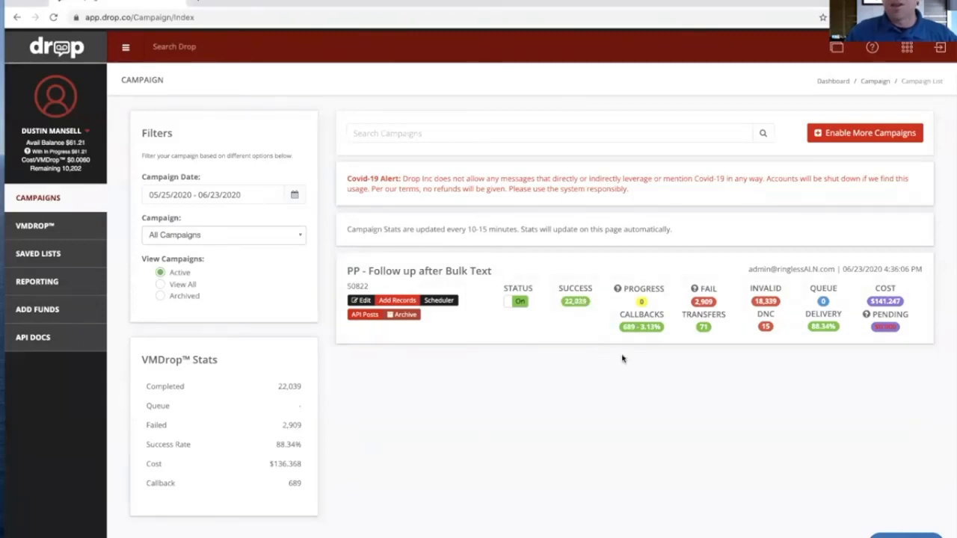
Review the invalid-number and fail statistics breakdowns of the "PP - Follow up after Bulk Text" campaign, closing each one
{"action": "left_click", "coordinate": [759, 301]}
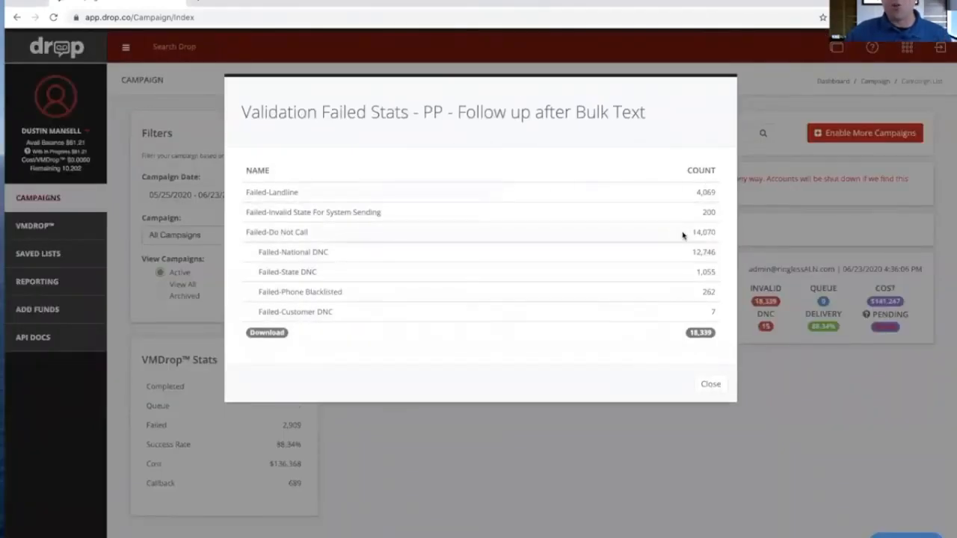
{"action": "left_click_drag", "start_coordinate": [694, 233], "coordinate": [706, 248]}
{"action": "left_click", "coordinate": [711, 324]}
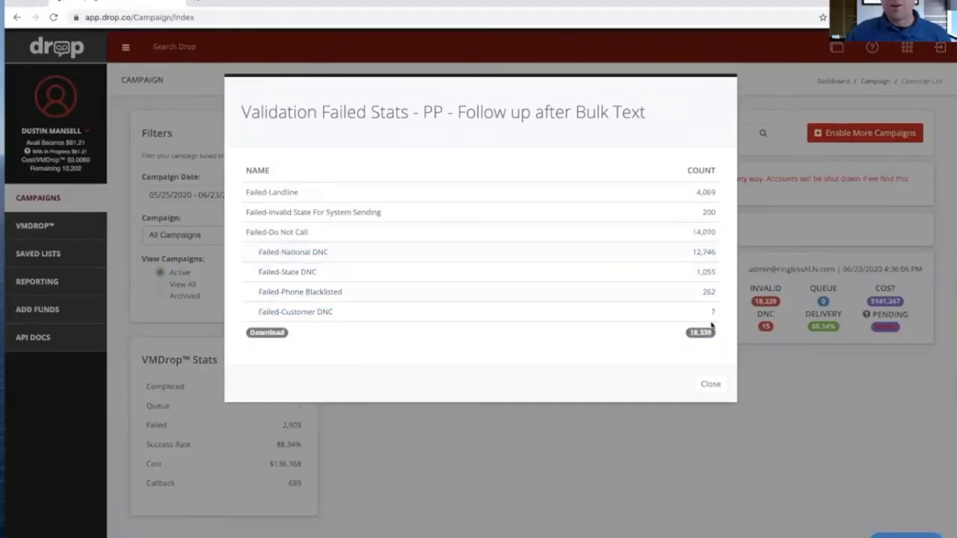
{"action": "left_click", "coordinate": [711, 386]}
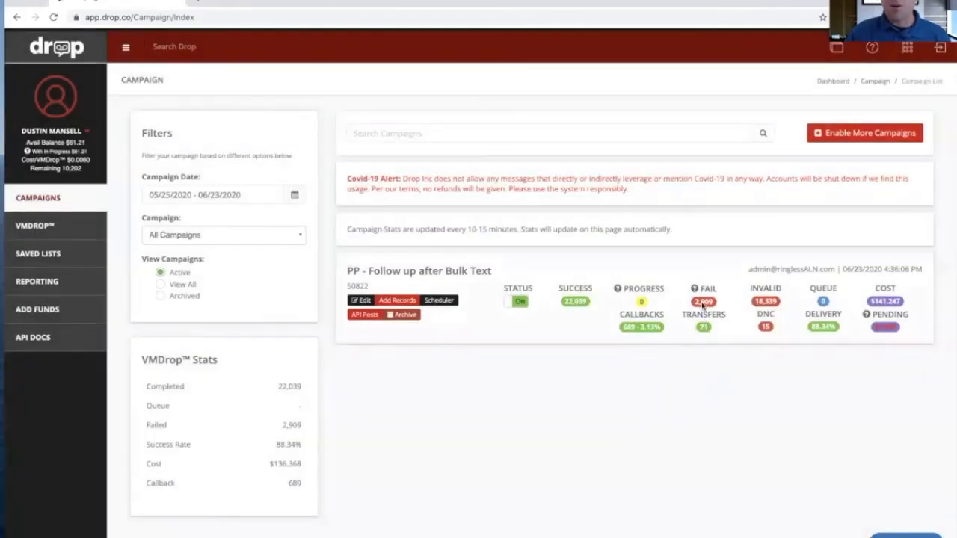
{"action": "left_click", "coordinate": [703, 302]}
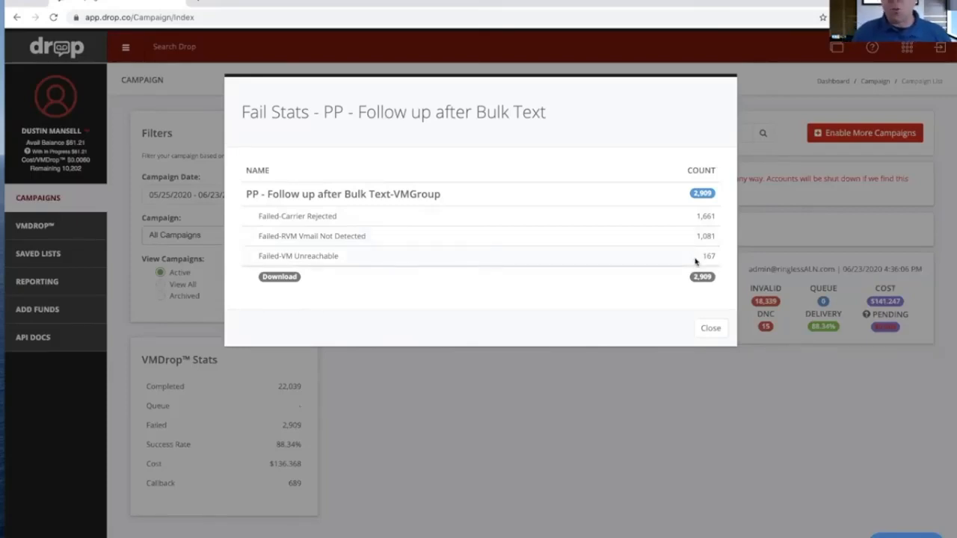
{"action": "left_click", "coordinate": [709, 330]}
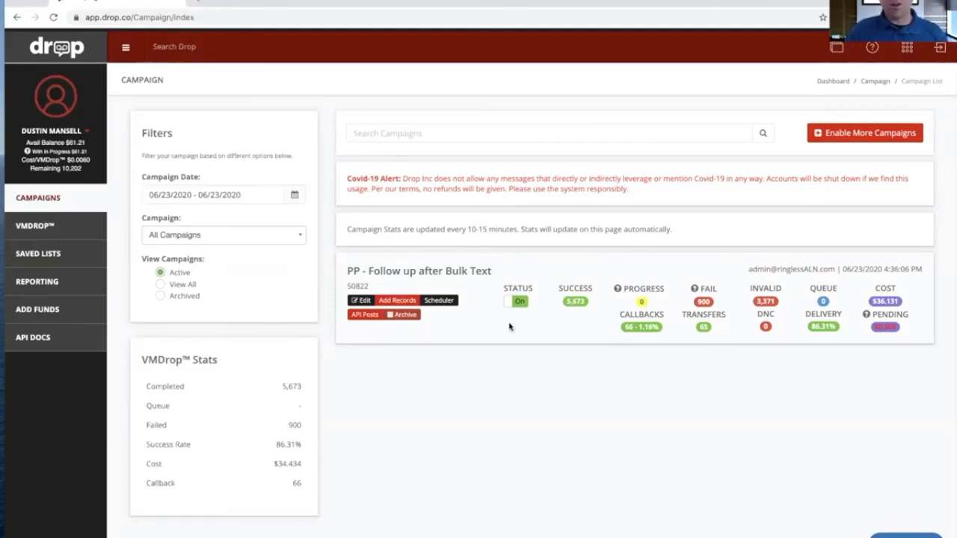
Open record adding for "PP - Follow up after Bulk Text", inspect the PhoneTo column of the NewLeads6-23-2020-10kTest-List2 spreadsheet, and close the file
{"action": "left_click", "coordinate": [397, 300]}
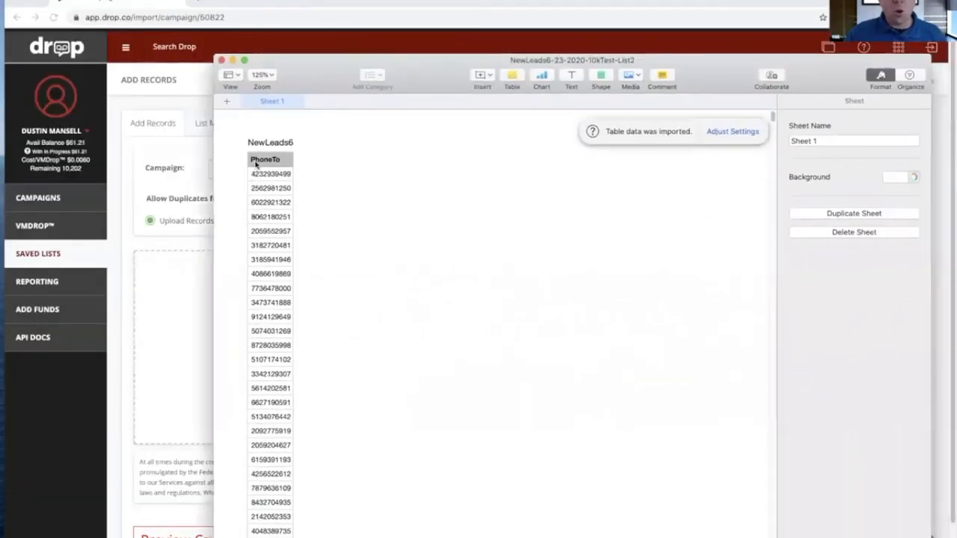
{"action": "left_click", "coordinate": [251, 160]}
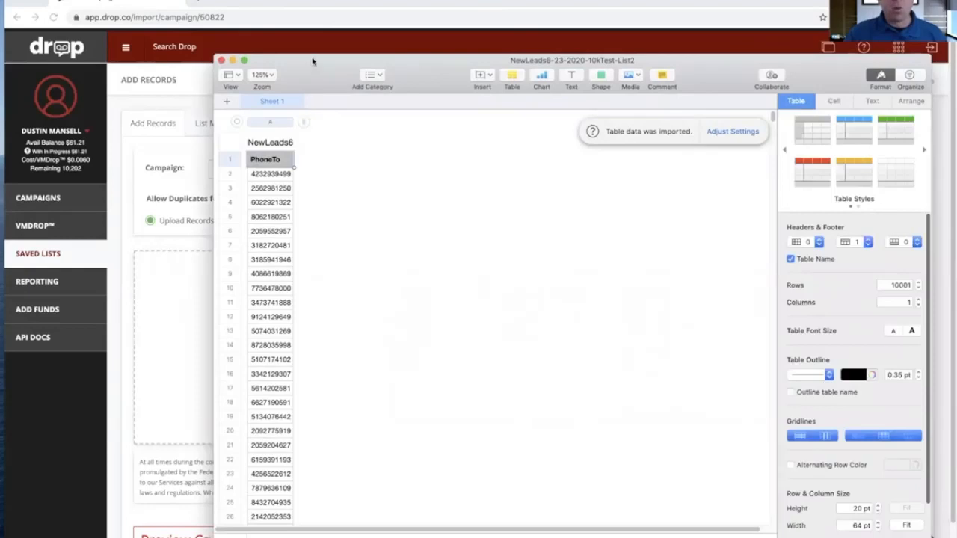
{"action": "left_click_drag", "start_coordinate": [316, 59], "coordinate": [299, 54]}
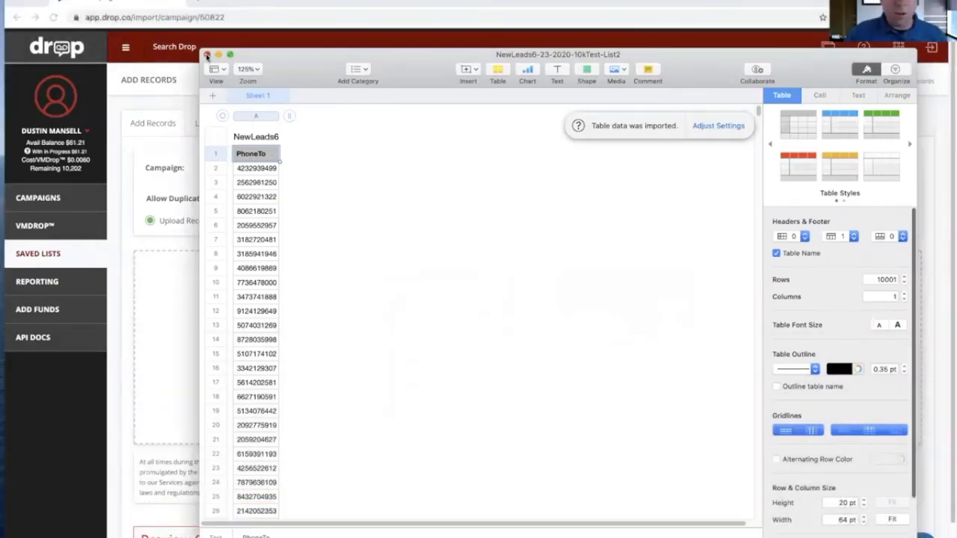
{"action": "left_click", "coordinate": [207, 56]}
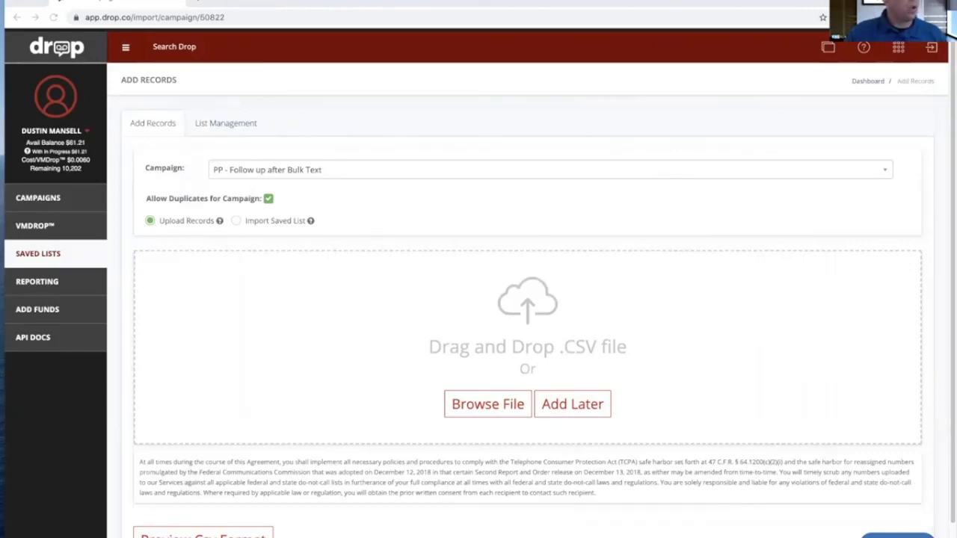
Upload NewLeads6-23-2020-10kTest-List2.csv to the campaign with list saving enabled, and cancel the import before adding the records
{"action": "left_click_drag", "start_coordinate": [3, 127], "coordinate": [267, 310]}
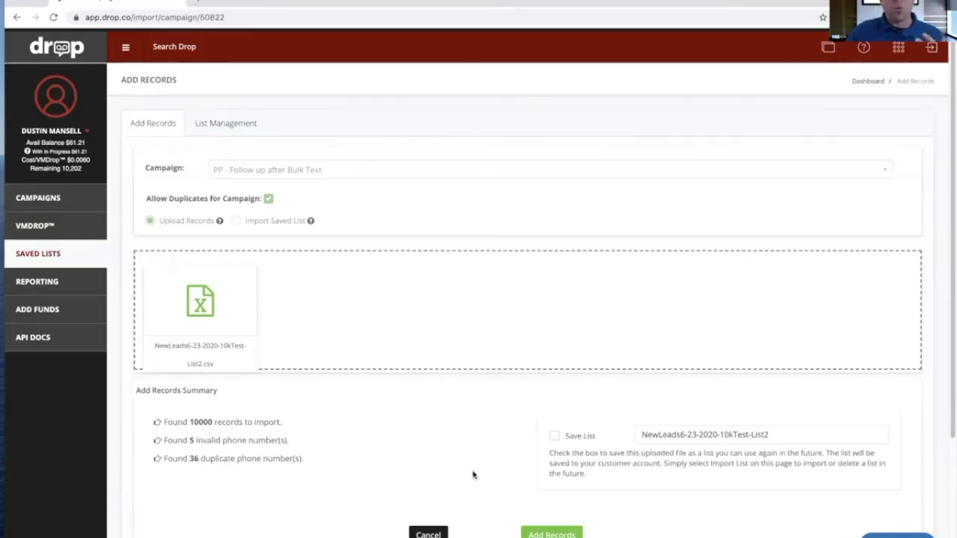
{"action": "left_click", "coordinate": [554, 436]}
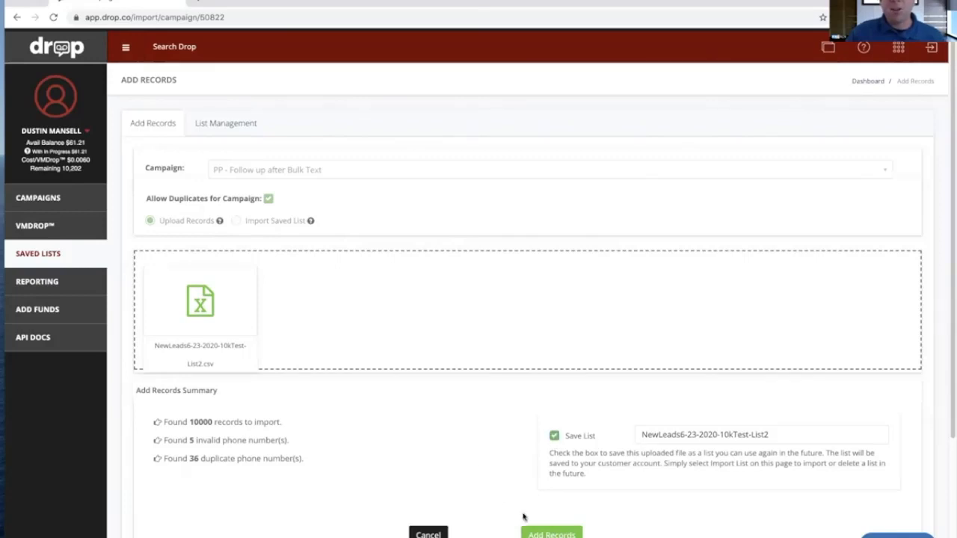
{"action": "left_click", "coordinate": [429, 533]}
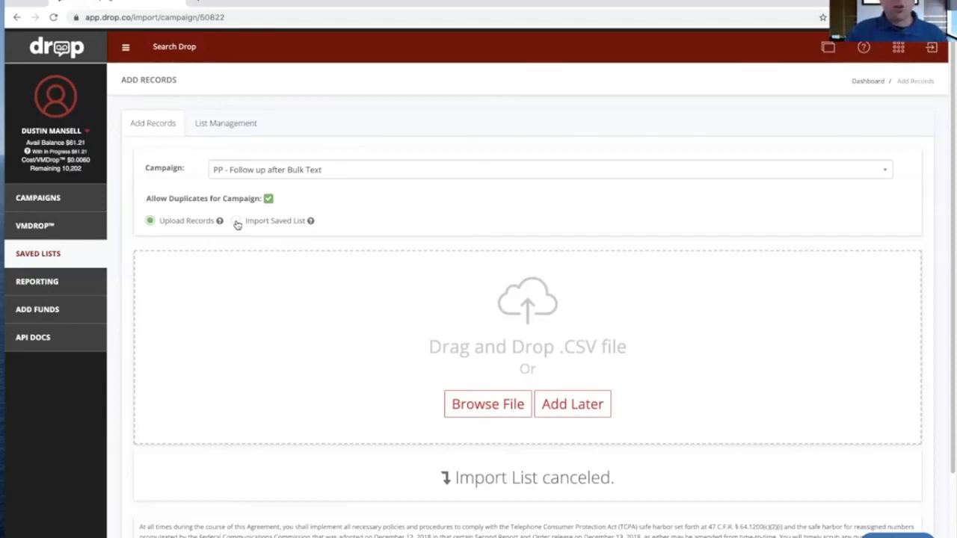
Select the saved list NewLeads6-23-2020-10kTest-List2 for import into the campaign, cancel the import, and return to the campaign list
{"action": "left_click", "coordinate": [236, 222]}
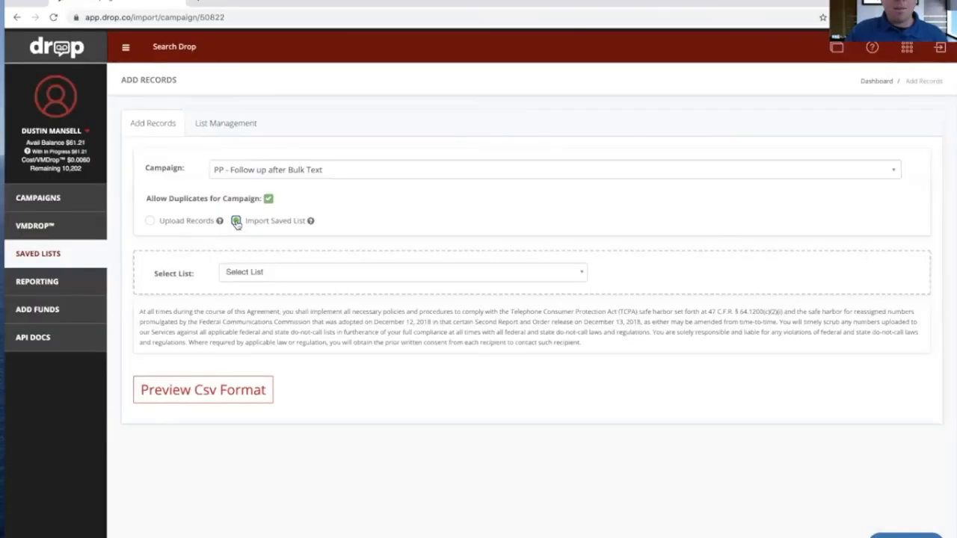
{"action": "left_click", "coordinate": [577, 275]}
{"action": "scroll", "coordinate": [422, 351], "scroll_direction": "down", "scroll_amount": 5}
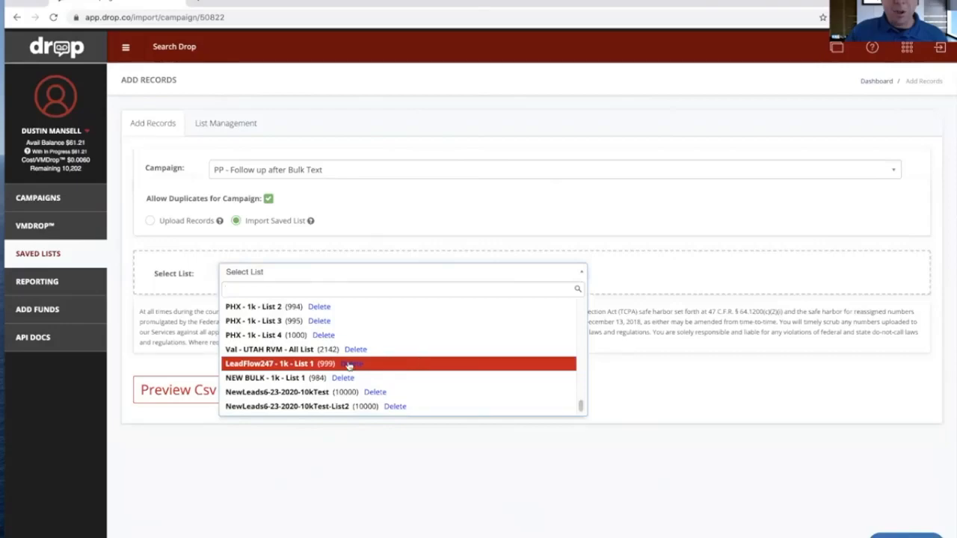
{"action": "left_click", "coordinate": [306, 408]}
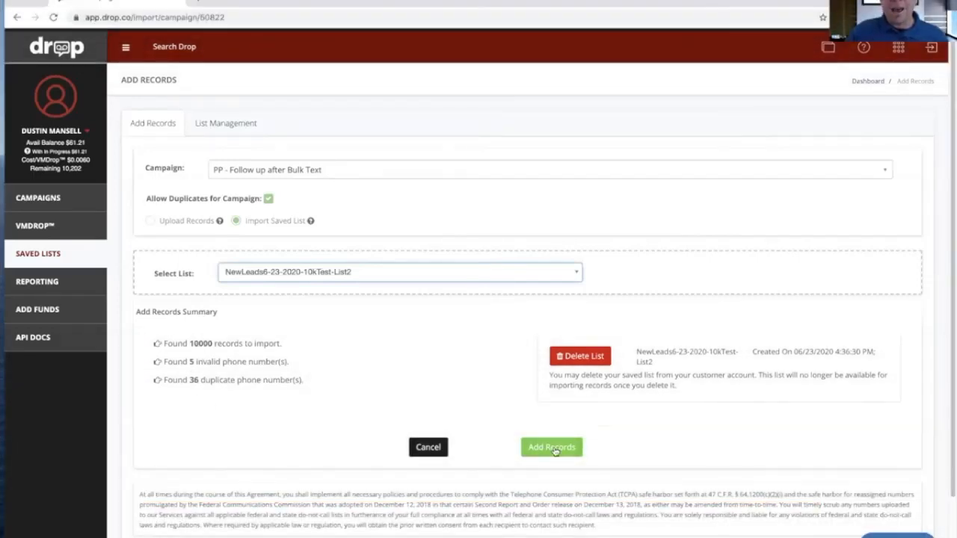
{"action": "left_click", "coordinate": [425, 447]}
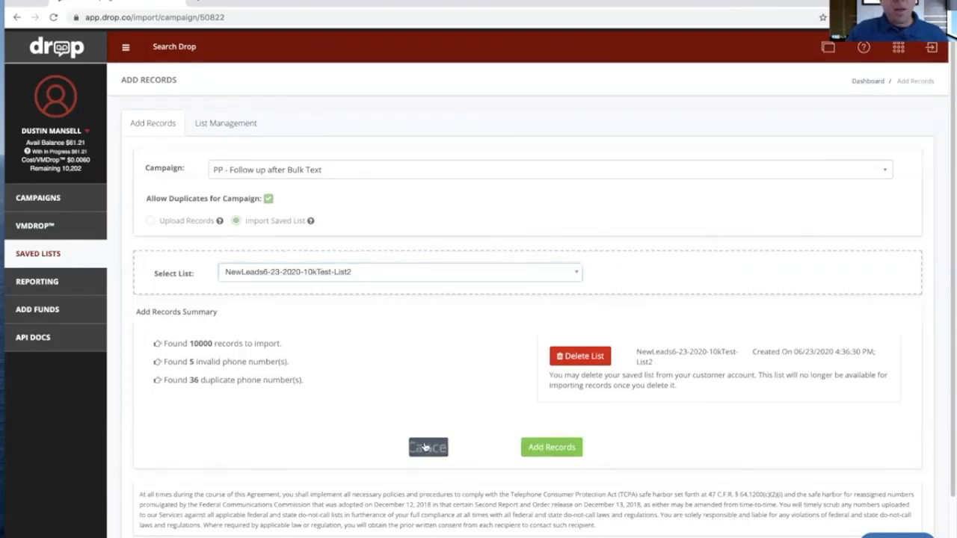
{"action": "left_click", "coordinate": [47, 207]}
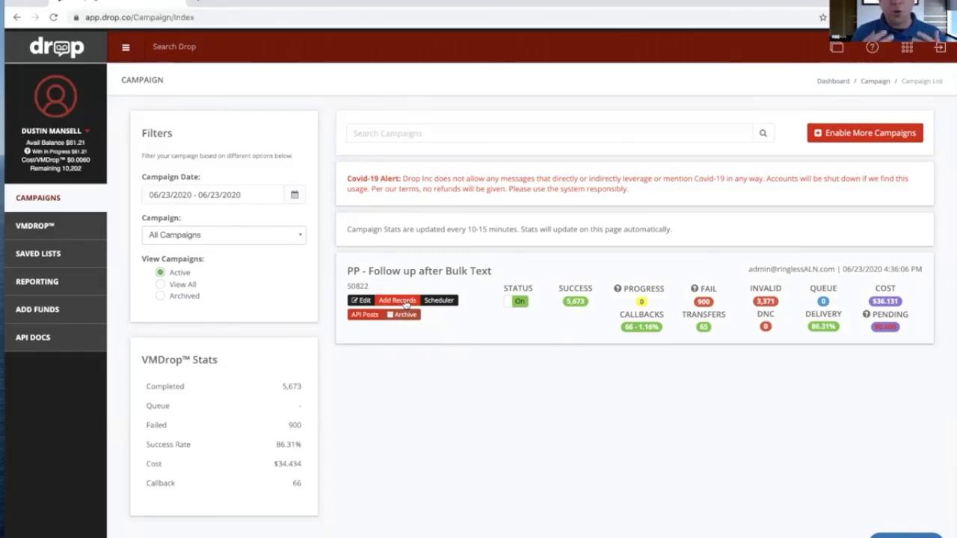
{"action": "left_click", "coordinate": [30, 198]}
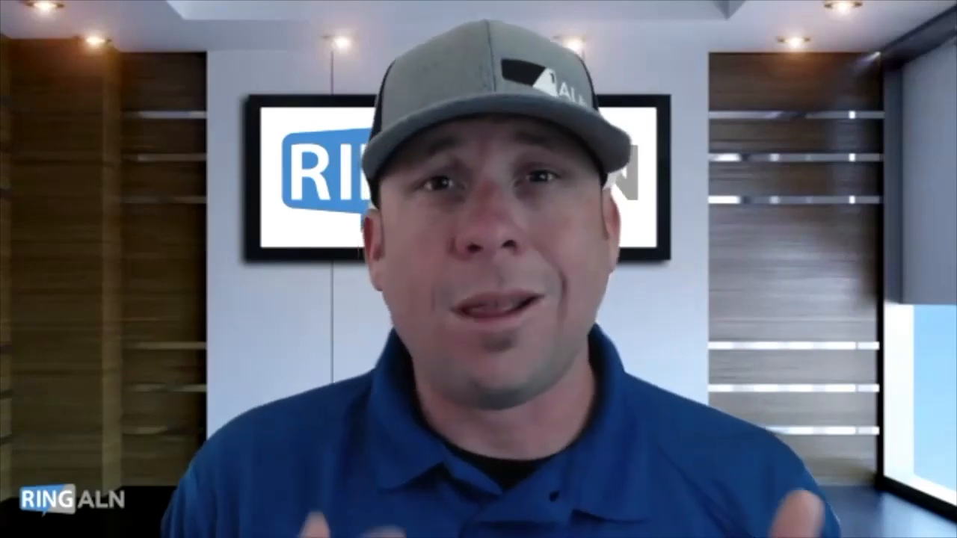
Pause the full-screen "Ringless ALN - How it works!" video and switch to the Ringless ALN admin dashboard
{"action": "mouse_move", "coordinate": [670, 485]}
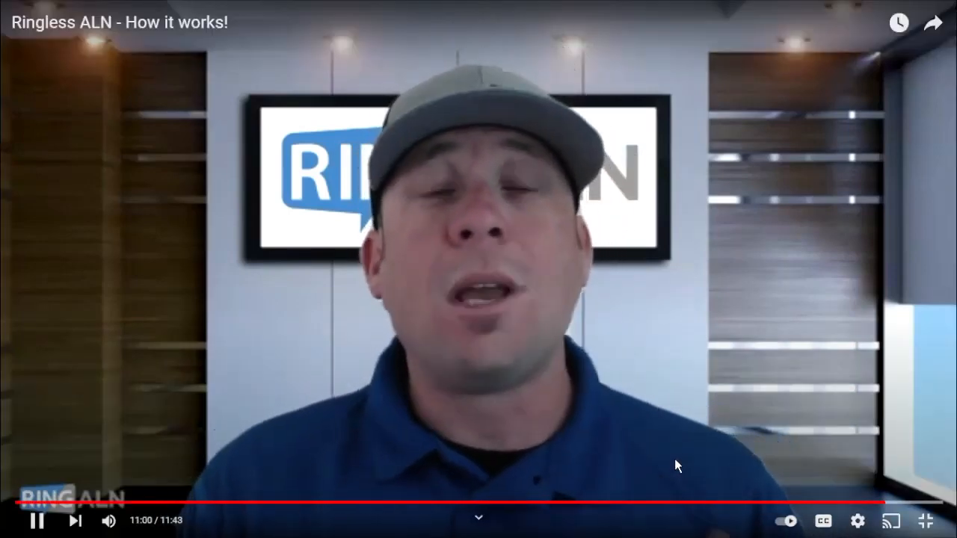
{"action": "key", "text": "space"}
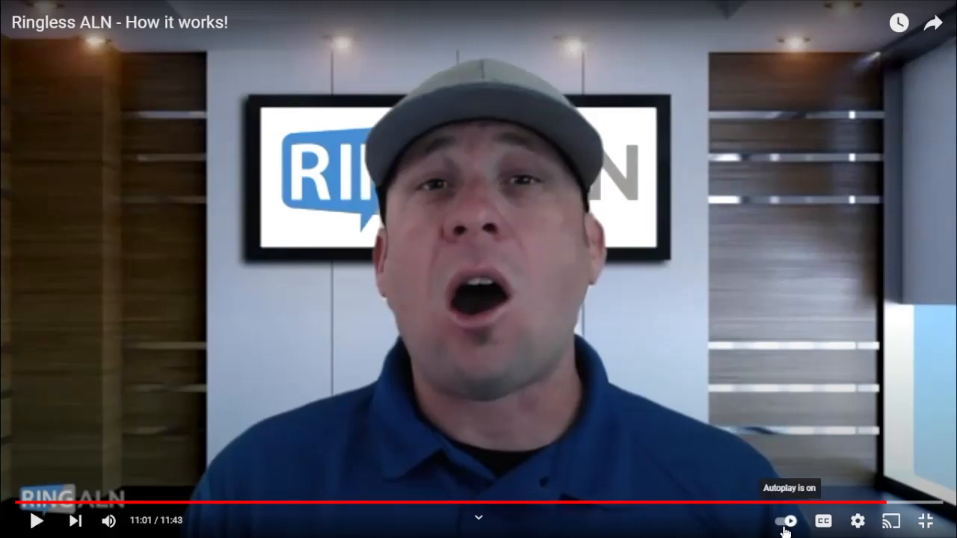
{"action": "left_click", "coordinate": [926, 524]}
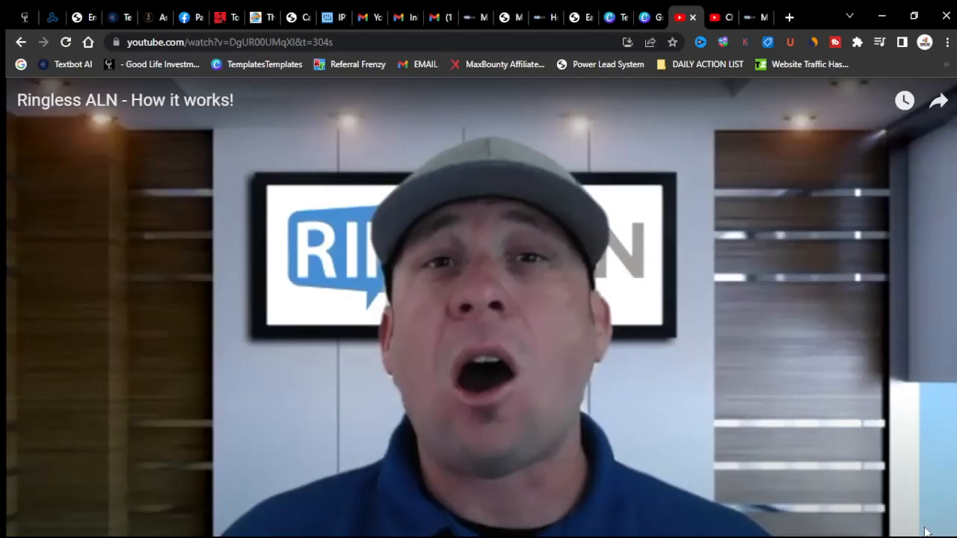
{"action": "left_click", "coordinate": [751, 21]}
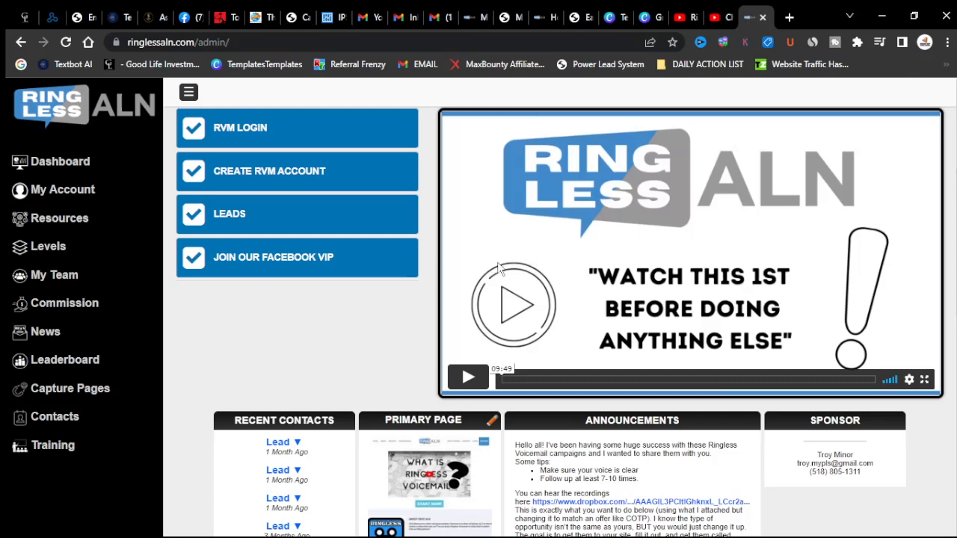